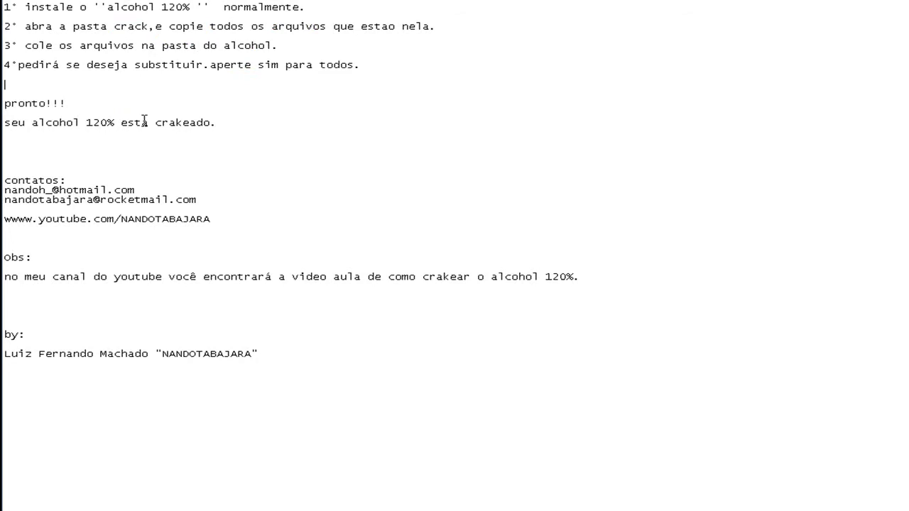
Read through the text file's closing note, contact details, YouTube channel address, observation and author line
left_click_drag(209, 120, 12, 121)
left_click_drag(283, 121, 4, 122)
left_click(123, 132)
left_click_drag(6, 189, 217, 205)
left_click(6, 192)
left_click_drag(6, 189, 134, 191)
left_click(54, 191)
left_click_drag(17, 220, 336, 224)
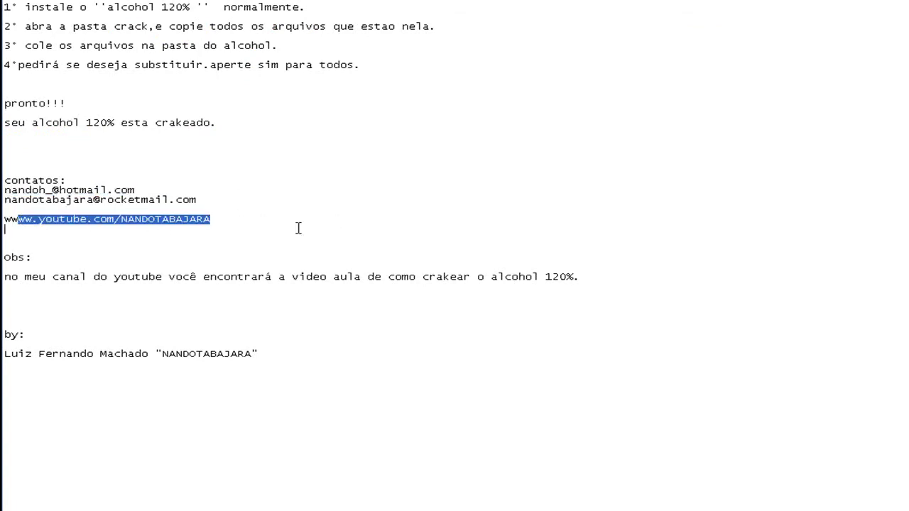
left_click(250, 367)
left_click_drag(605, 279, 189, 279)
left_click(384, 287)
left_click_drag(5, 354, 329, 365)
left_click_drag(37, 355, 81, 360)
left_click(289, 361)
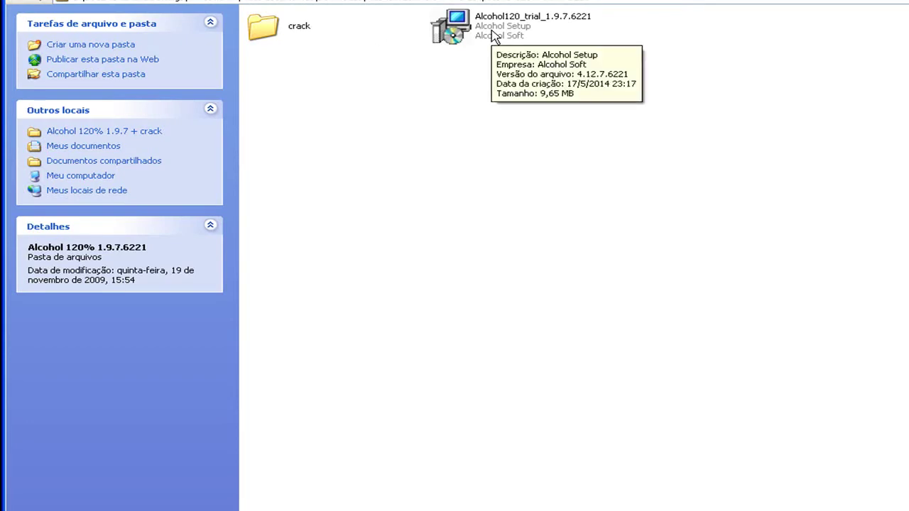
Run the Alcohol120_trial_1.9.7.6221 installer and accept its license agreement
double_click(497, 37)
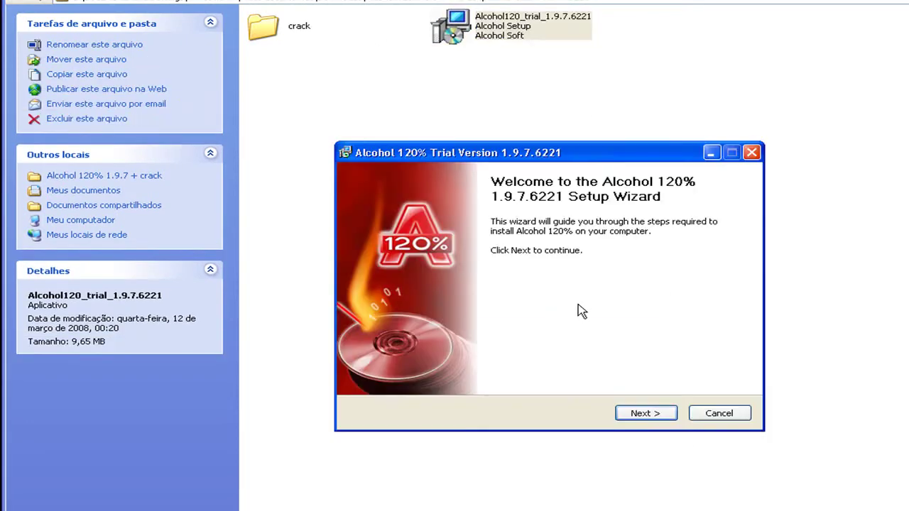
left_click(660, 418)
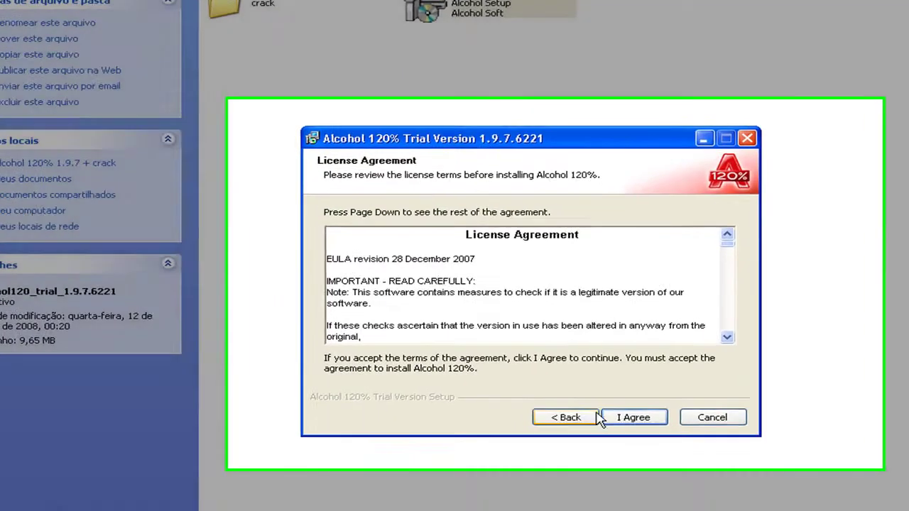
left_click(643, 417)
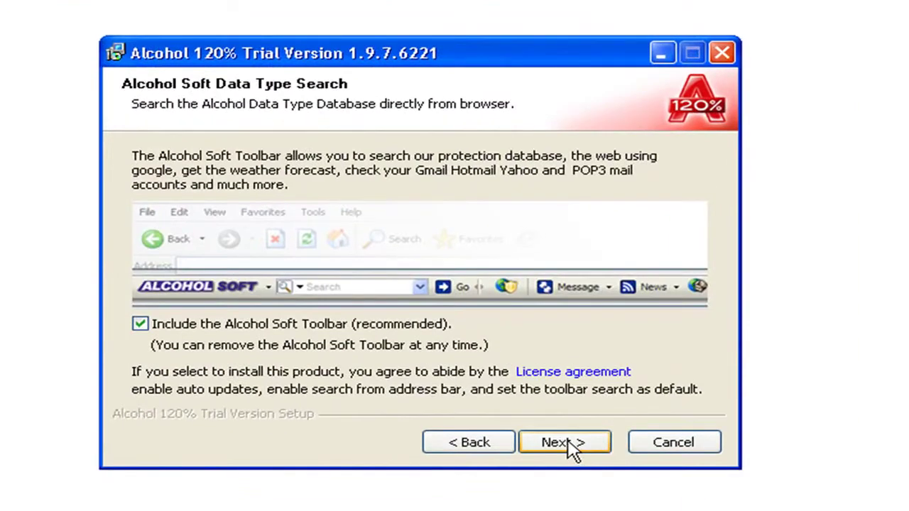
Toggle the Alcohol Soft Toolbar option off and on, and keep all components selected for installation
left_click(140, 324)
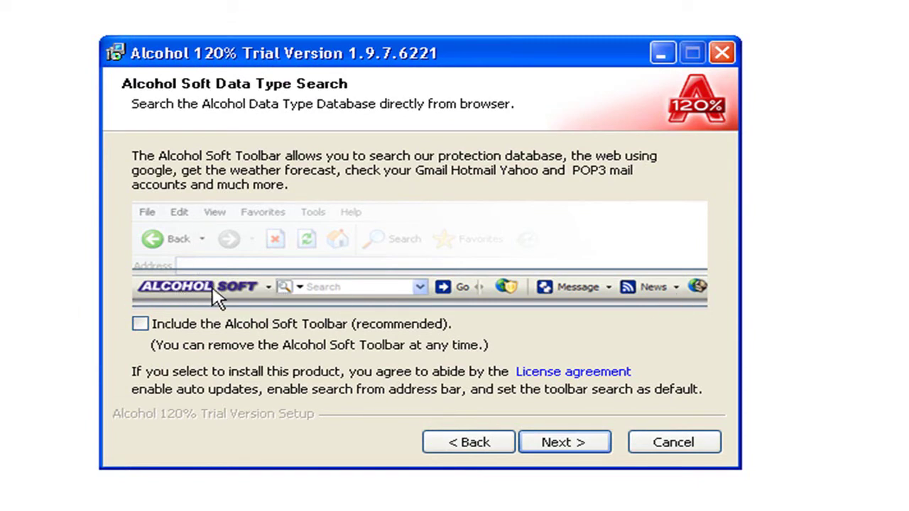
left_click(139, 326)
left_click(565, 443)
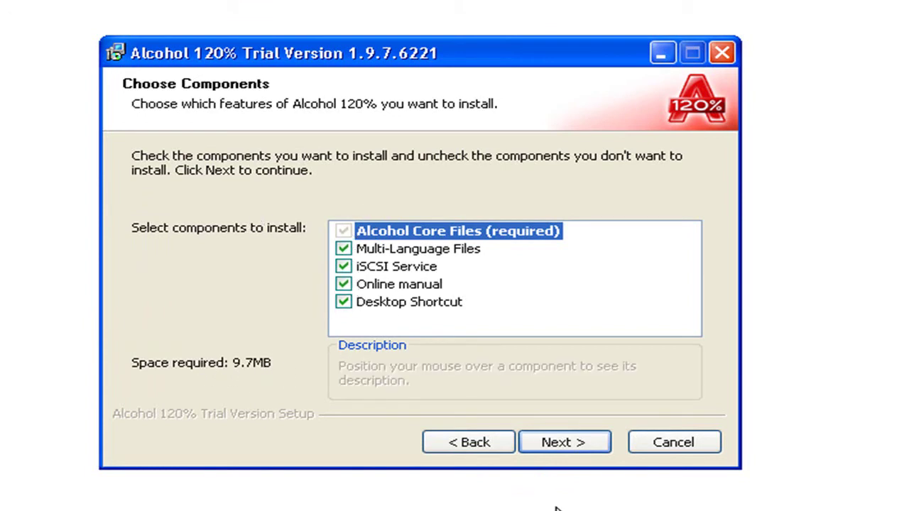
left_click(572, 446)
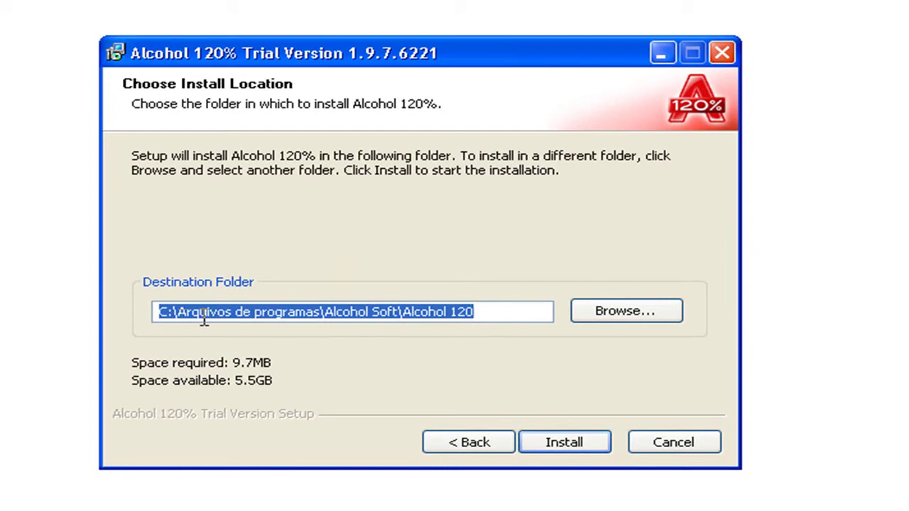
Set the destination folder to J:\Alcohol 120 and start the installation
left_click(655, 314)
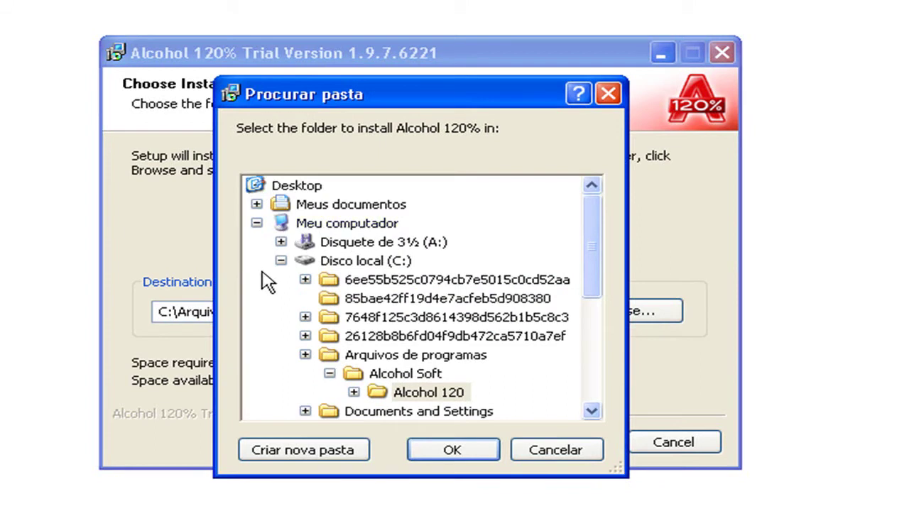
left_click(281, 260)
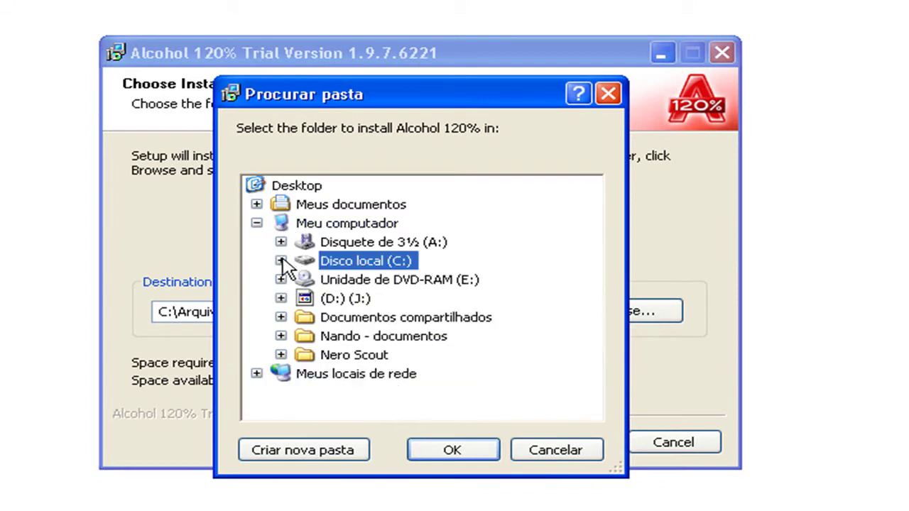
double_click(305, 299)
left_click(453, 450)
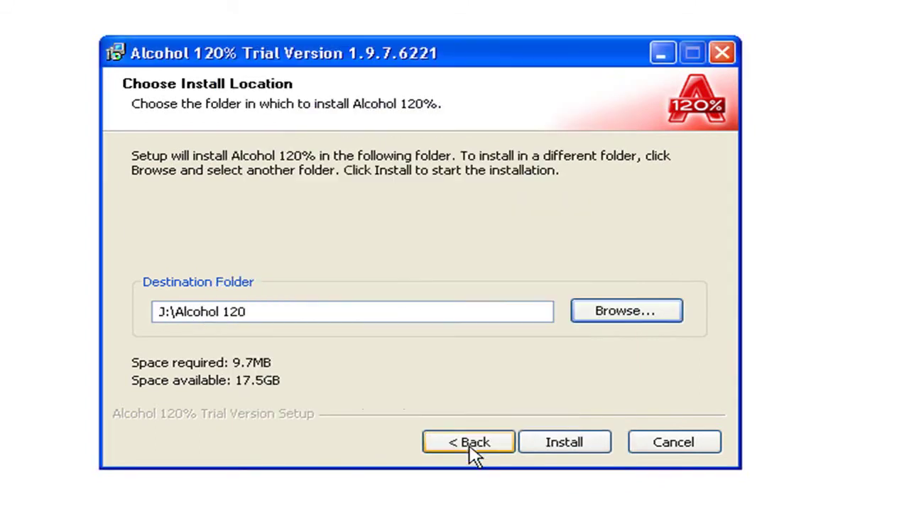
left_click(292, 313)
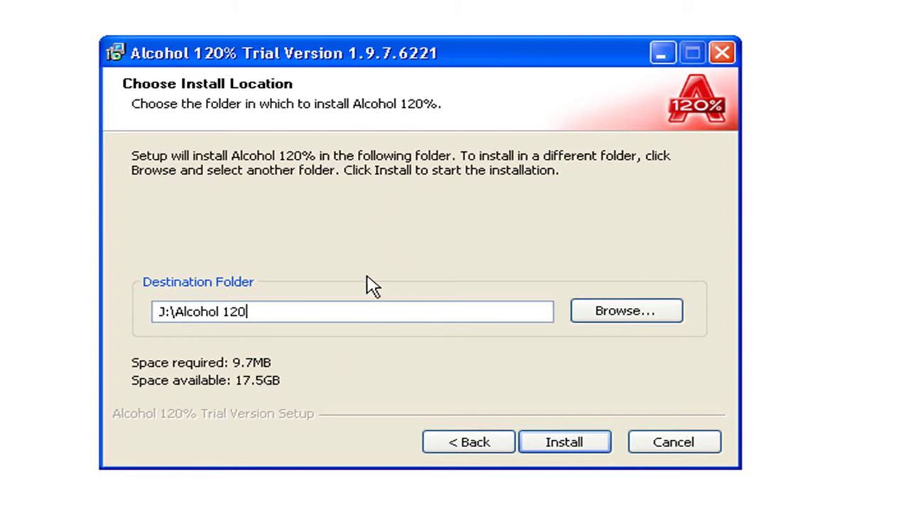
left_click(574, 446)
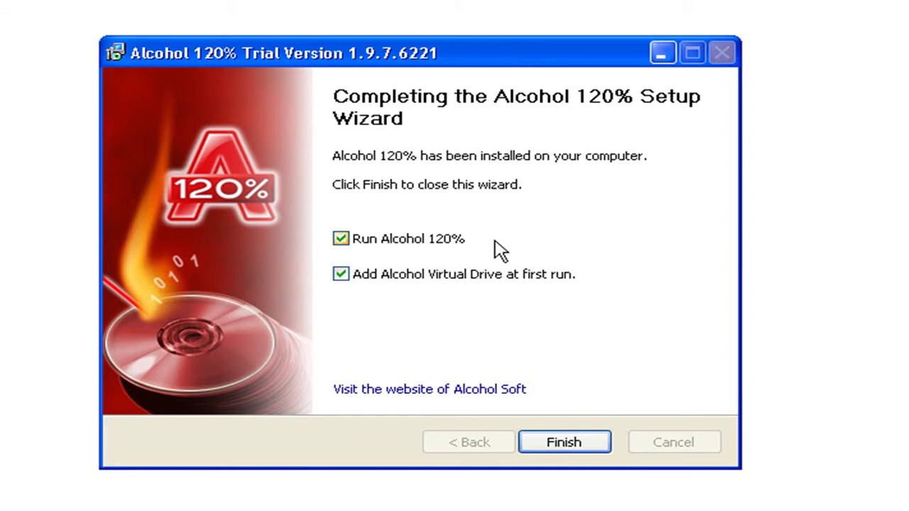
Turn off running Alcohol 120% and adding the virtual drive at first run, and finish the setup
left_click(342, 278)
left_click(342, 241)
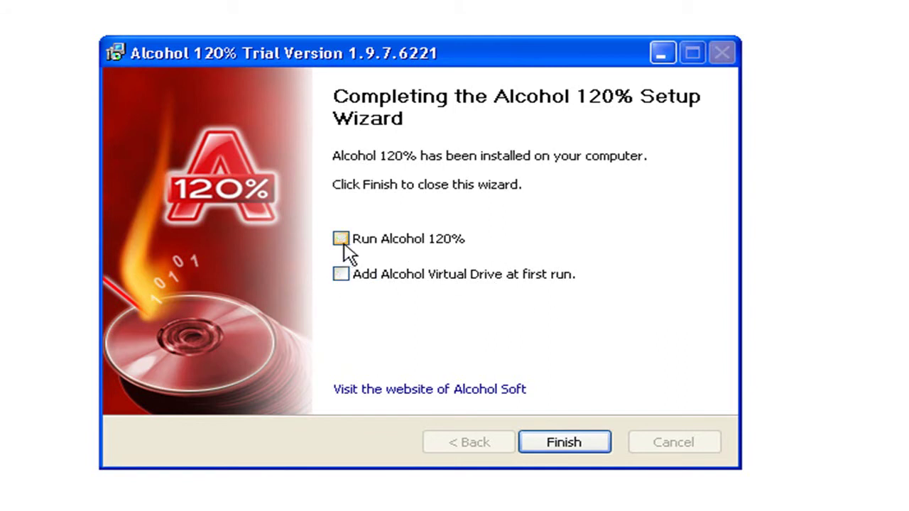
left_click(562, 443)
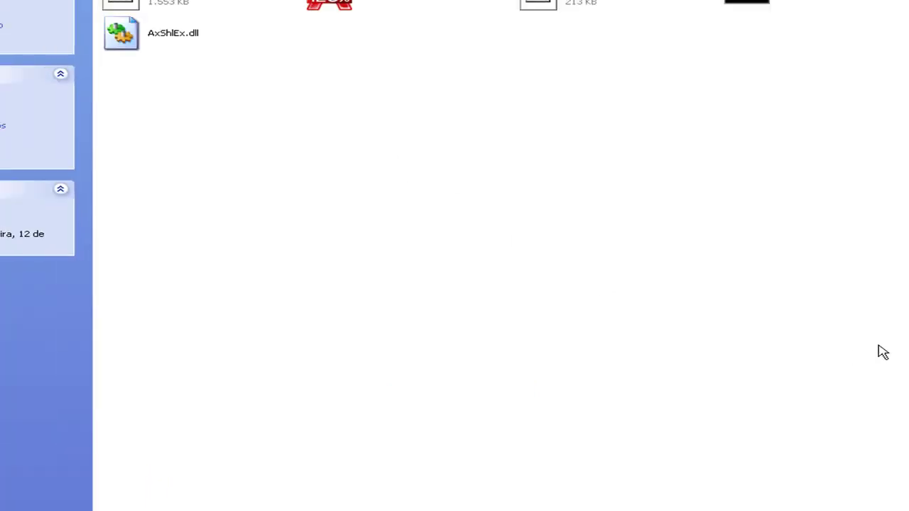
Copy all files in the crack folder and close its window
left_click_drag(788, 312, 228, 73)
right_click(239, 68)
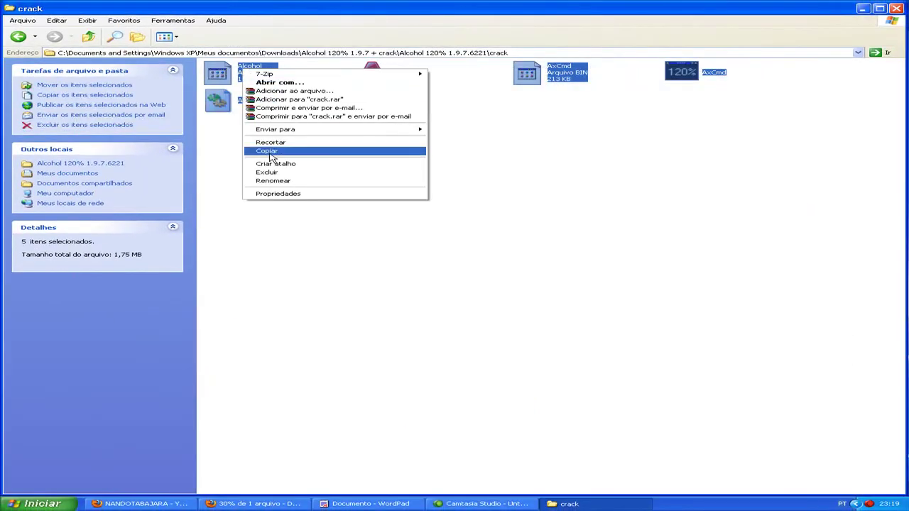
left_click(271, 153)
left_click(896, 8)
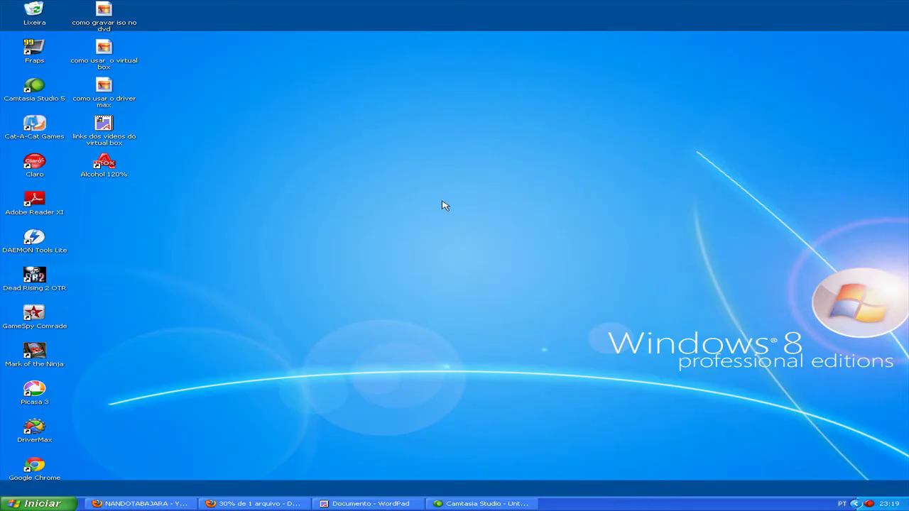
Locate the installation folder through the properties of the Alcohol 120% desktop shortcut
right_click(105, 165)
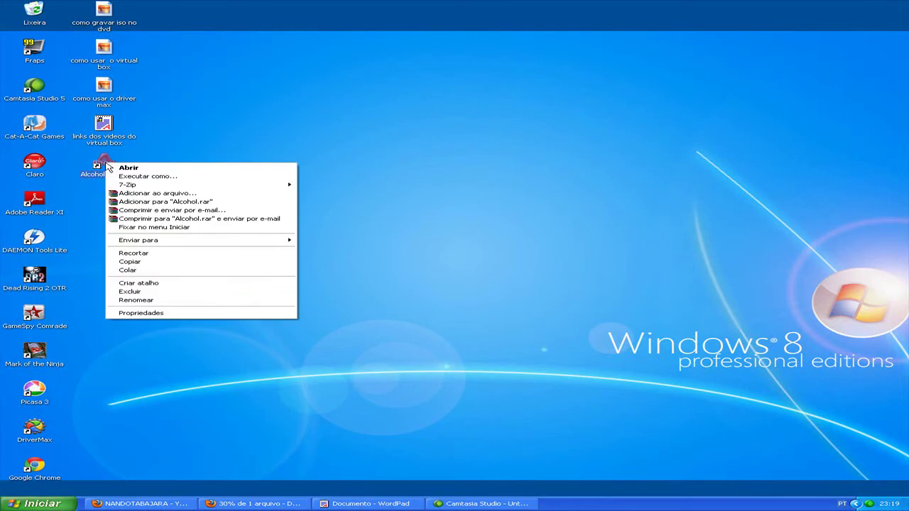
left_click(155, 316)
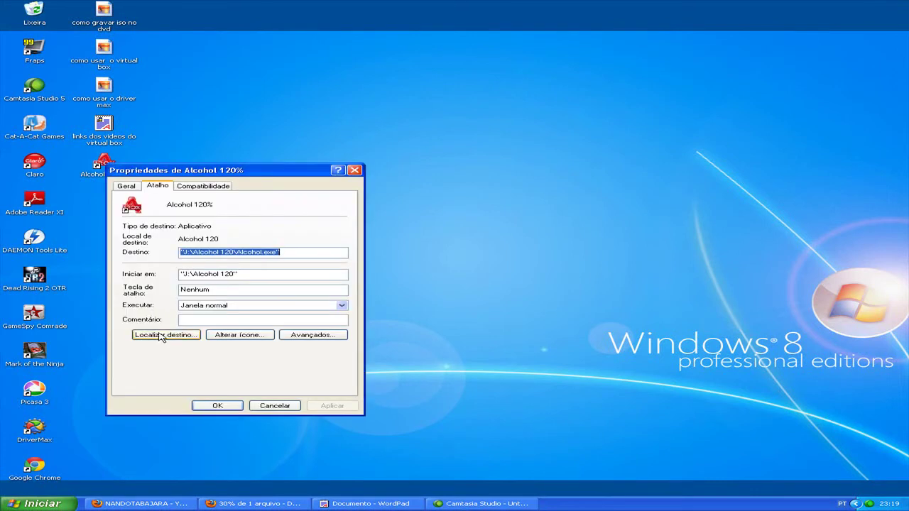
left_click(161, 337)
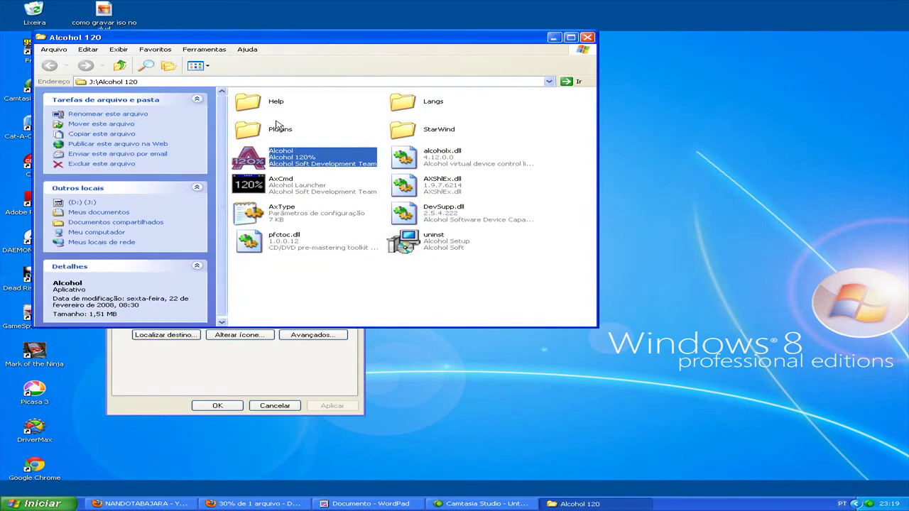
left_click_drag(210, 45, 274, 20)
left_click(359, 270)
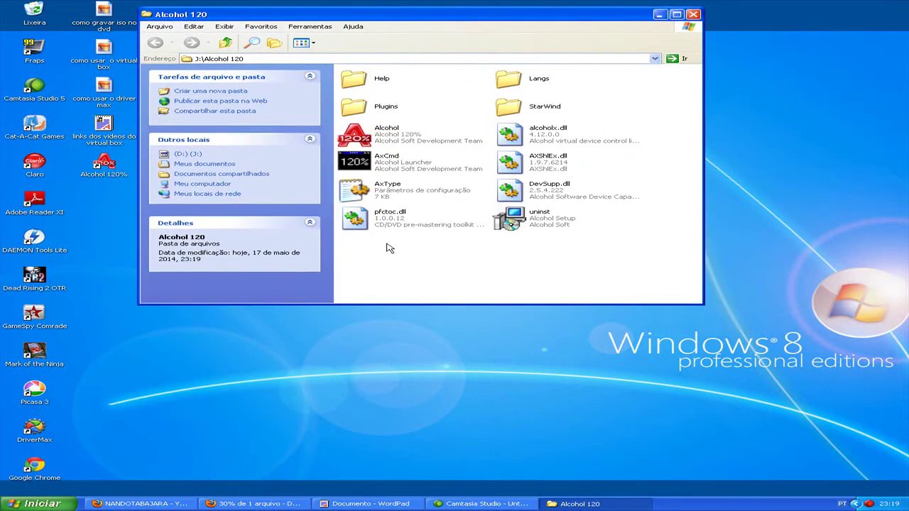
Paste the copied files into the J:\Alcohol 120 folder, replacing all existing files
right_click(368, 264)
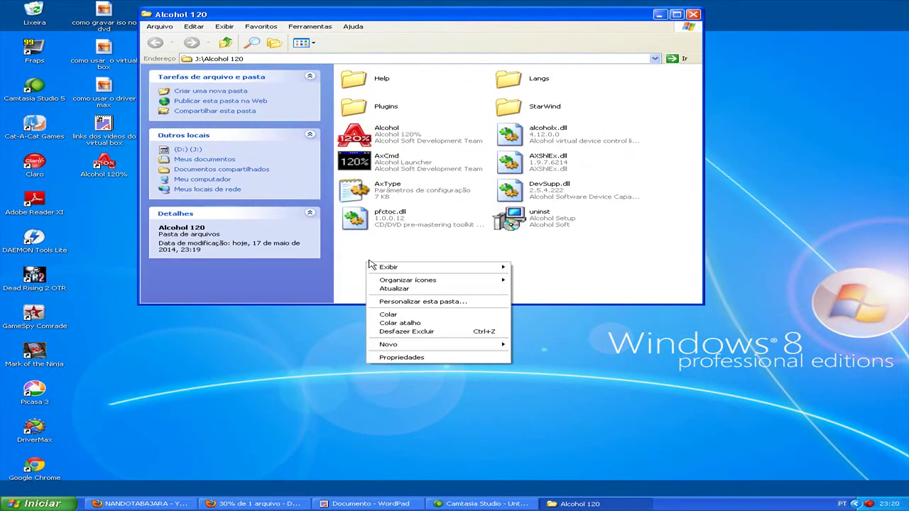
left_click(390, 315)
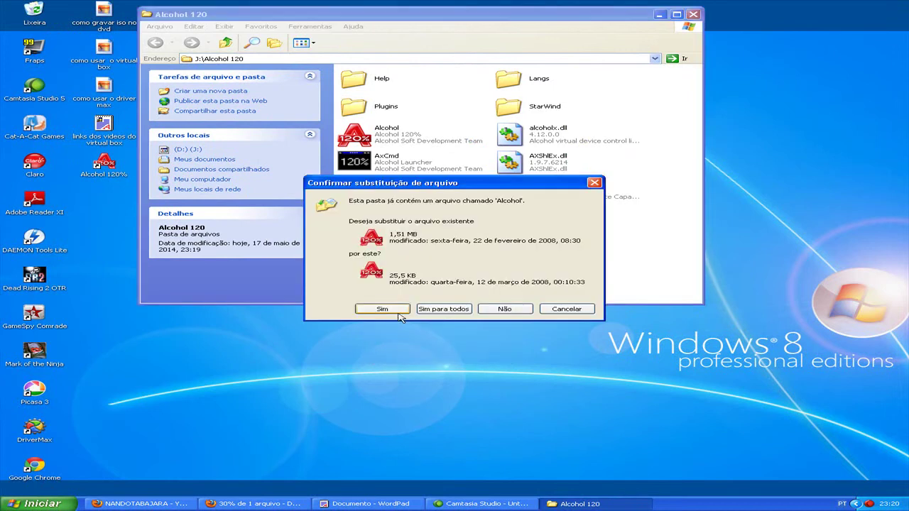
left_click(443, 312)
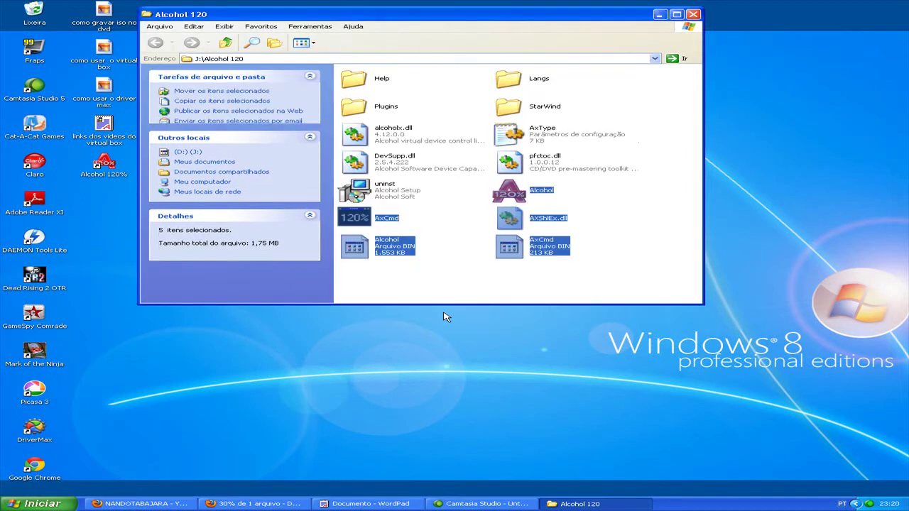
left_click(447, 290)
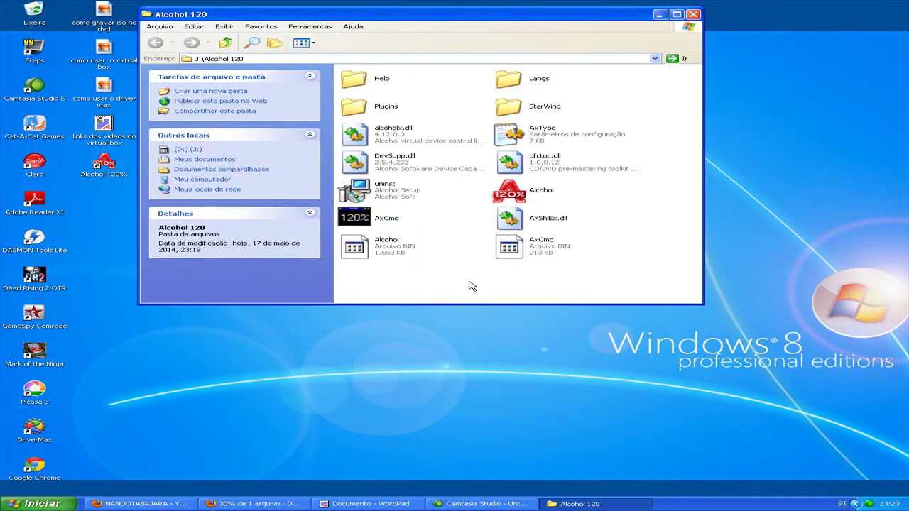
Close the Alcohol 120 folder window and the Camtasia Studio window
left_click(693, 15)
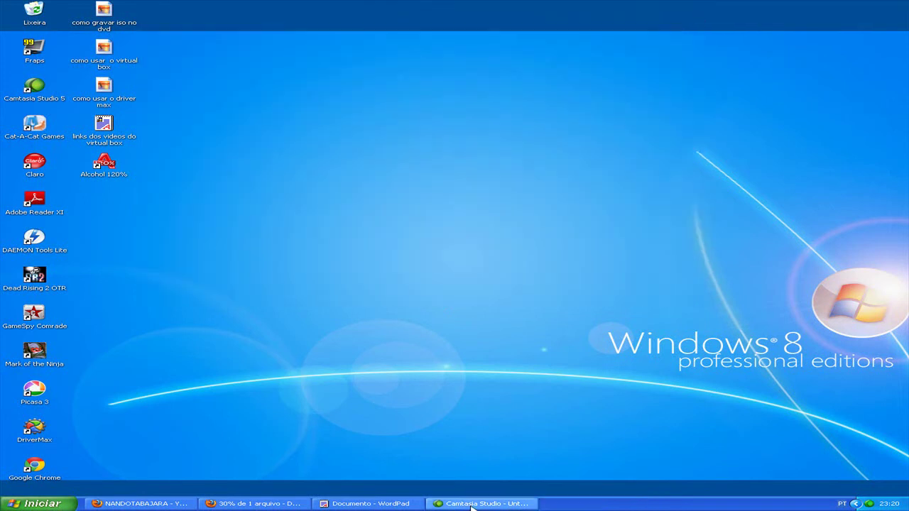
left_click(483, 504)
left_click(896, 7)
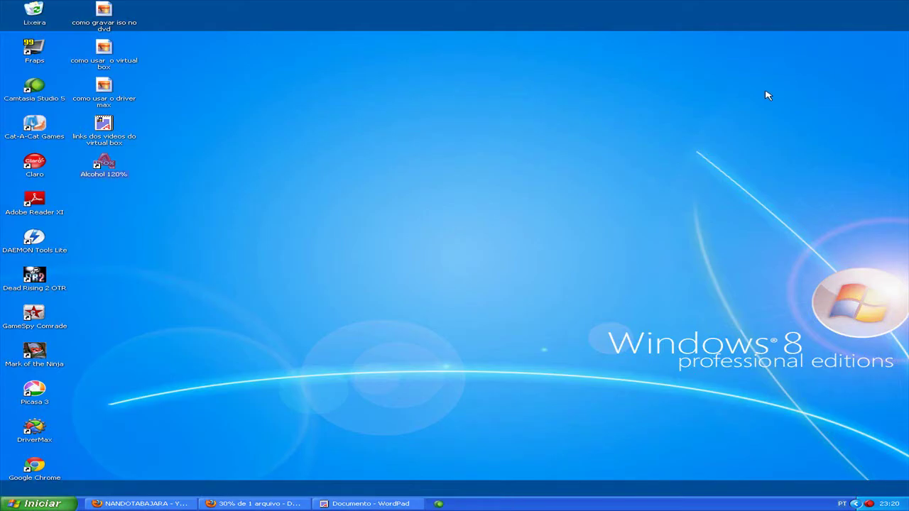
Launch Alcohol 120% and decline the update to the new version
double_click(104, 165)
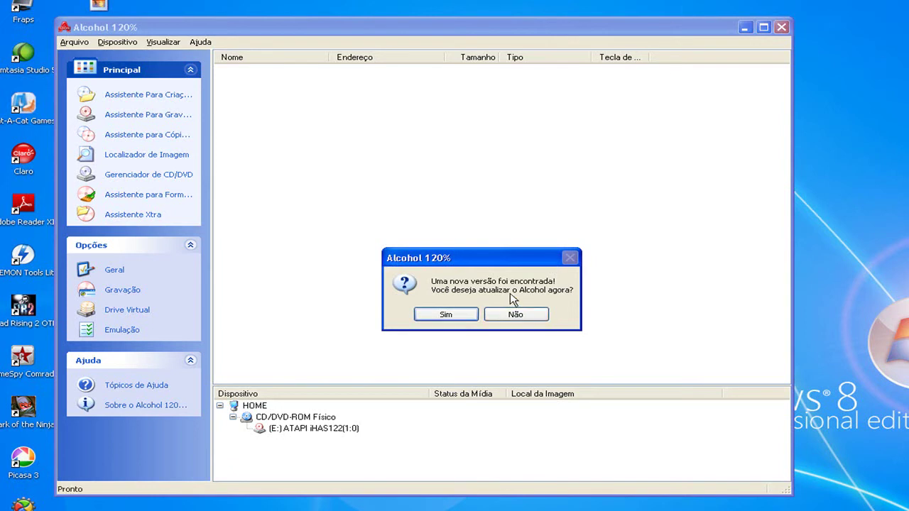
left_click(526, 325)
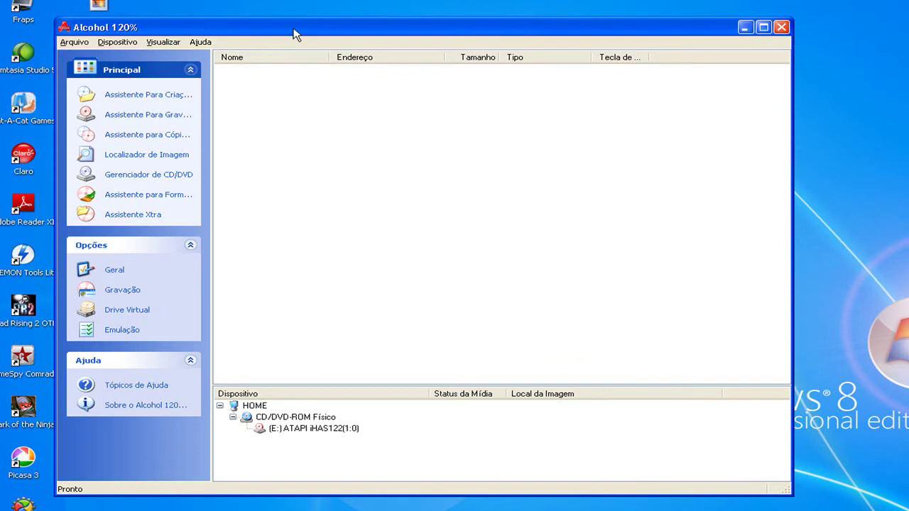
left_click_drag(347, 40, 439, 15)
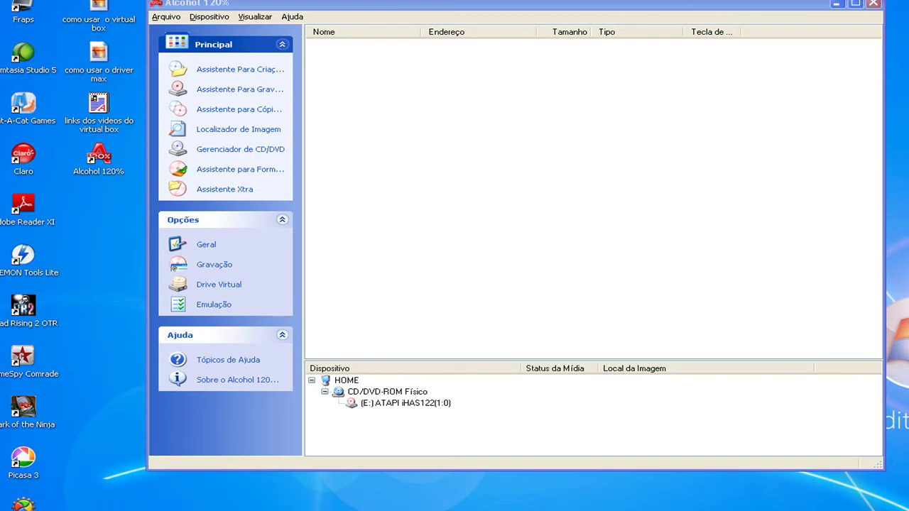
left_click(600, 183)
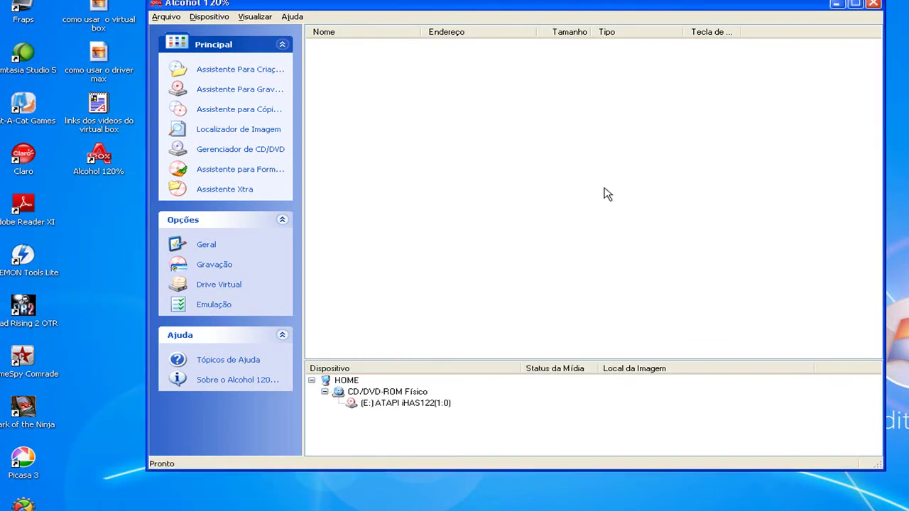
Start the image burning wizard and browse all image types to the God Hand PS2DVD-EMiNENT folder in Downloads
left_click(238, 91)
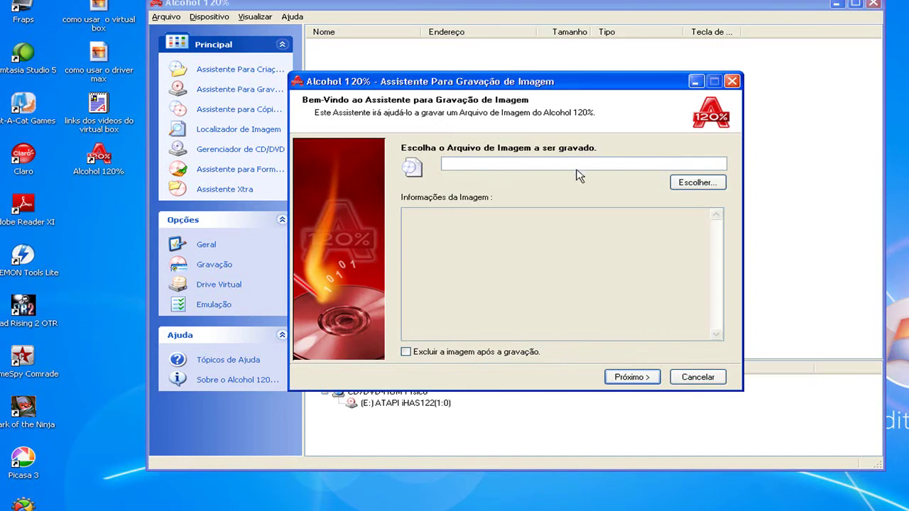
left_click(691, 182)
left_click(612, 337)
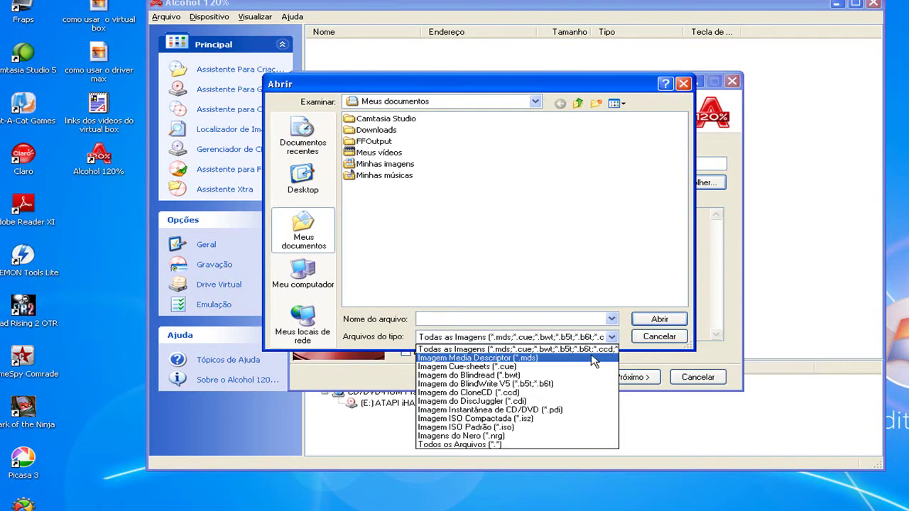
left_click(486, 350)
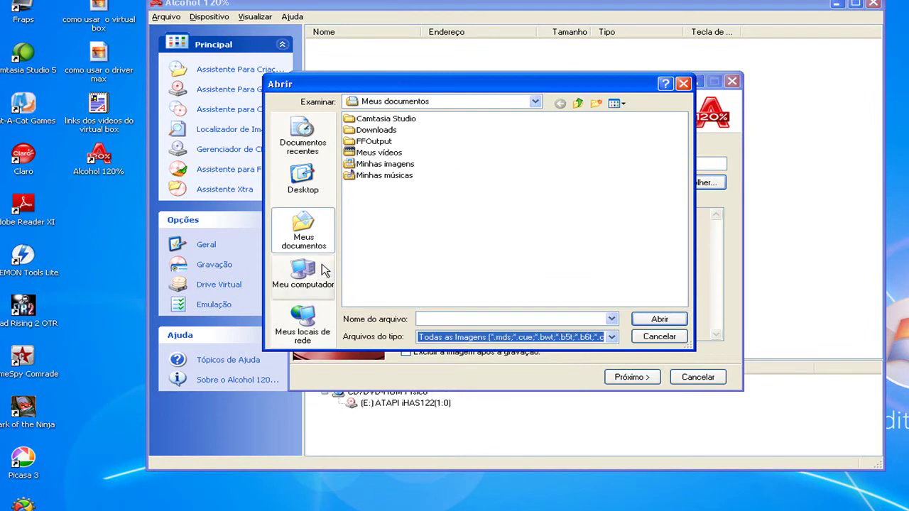
double_click(366, 132)
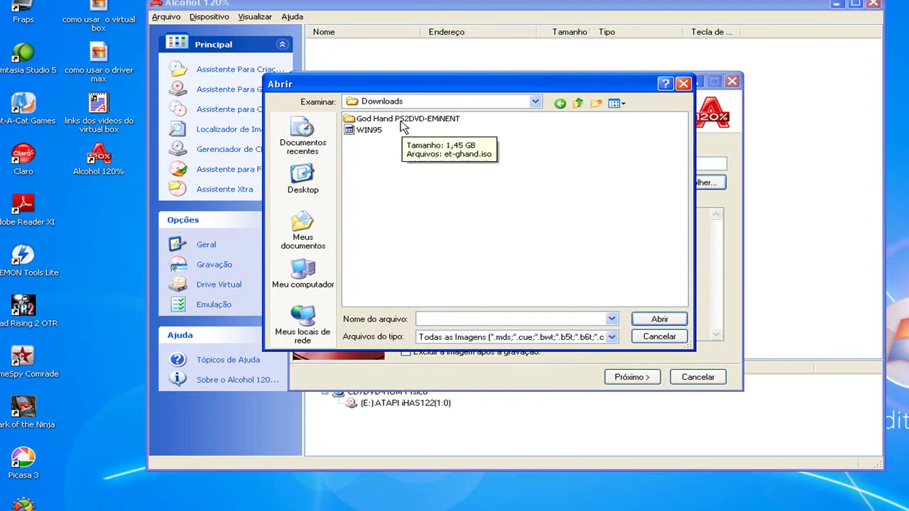
double_click(405, 126)
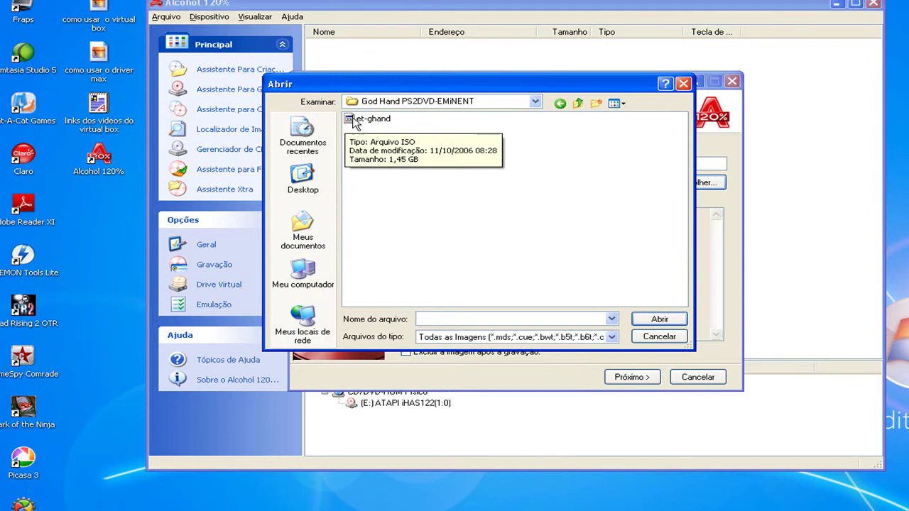
View the Downloads folder in Windows Explorer and open its God Hand PS2DVD-EMiNENT folder
key("super")
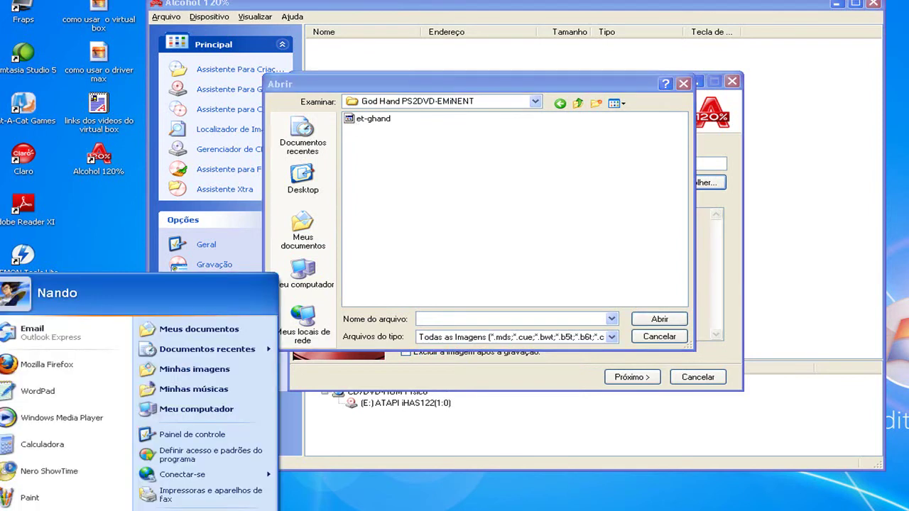
left_click(206, 328)
left_click(420, 43)
double_click(421, 42)
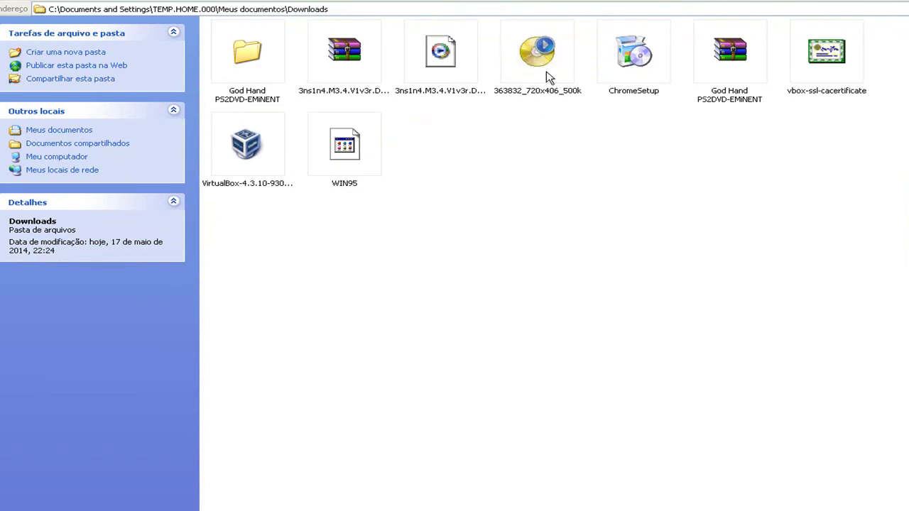
double_click(247, 51)
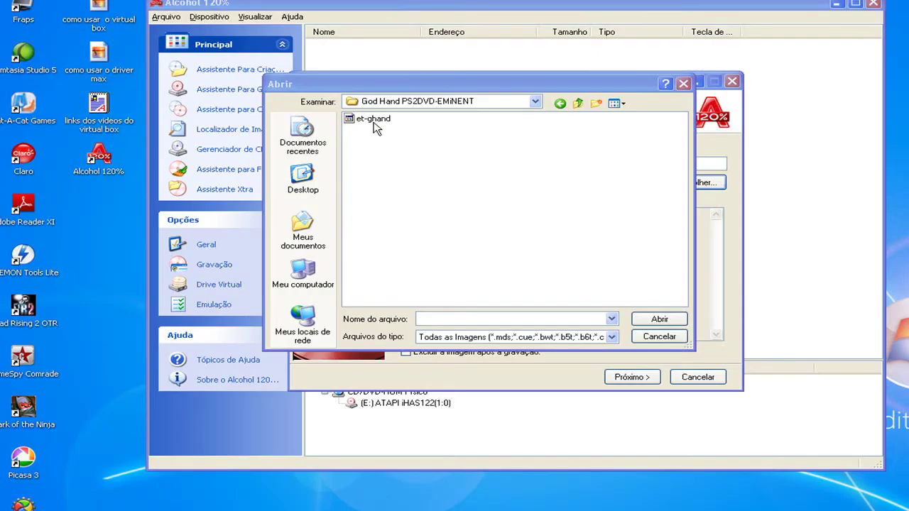
Load the et-ghand ISO as the image to burn and continue to the burner options
left_click(373, 121)
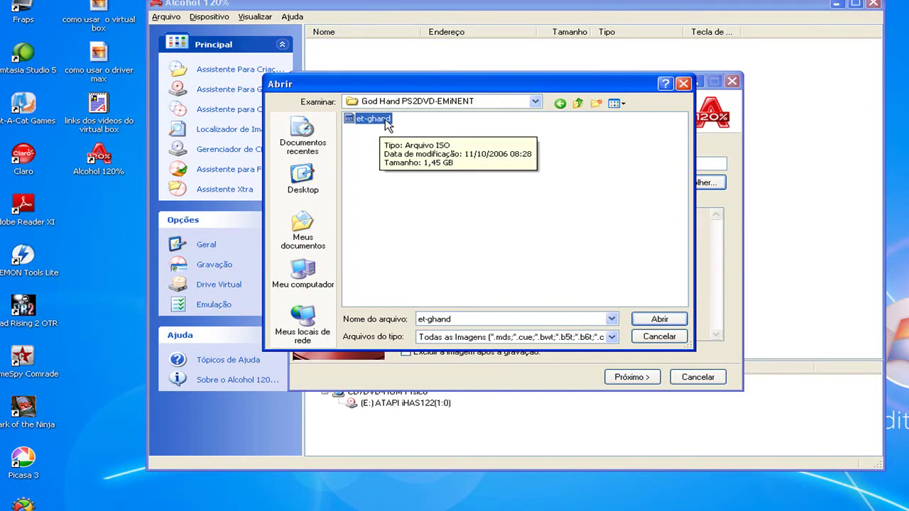
left_click(660, 319)
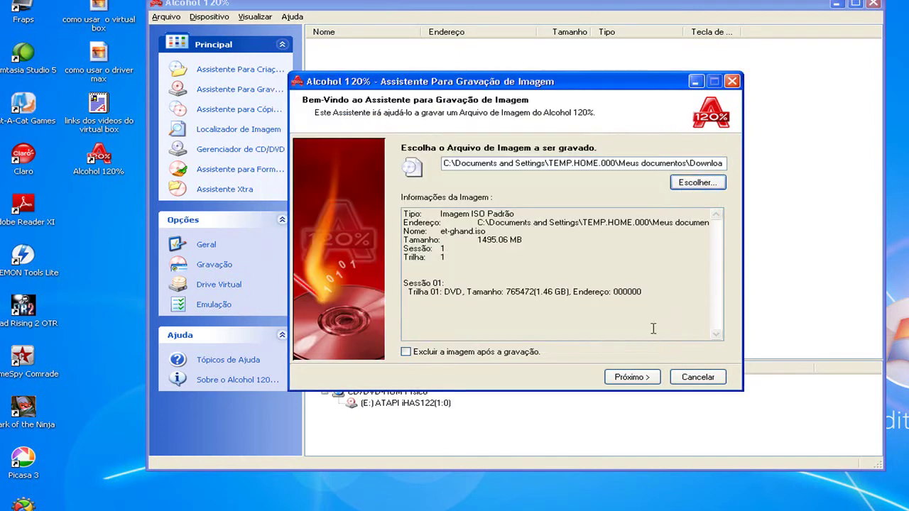
left_click(632, 377)
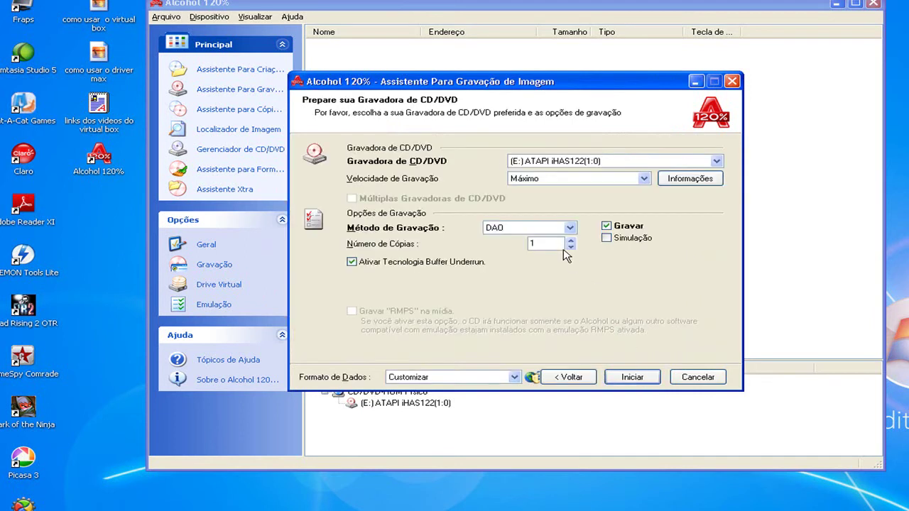
Choose the (E:) ATAPI iHAS122 burner and set the recording speed to 6.0X (8310 KB/Seg)
left_click(717, 162)
left_click(582, 173)
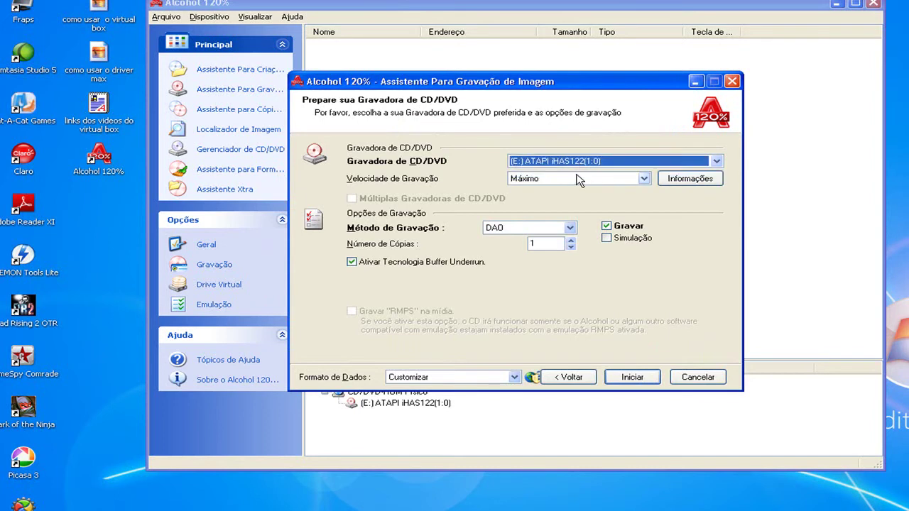
left_click(649, 182)
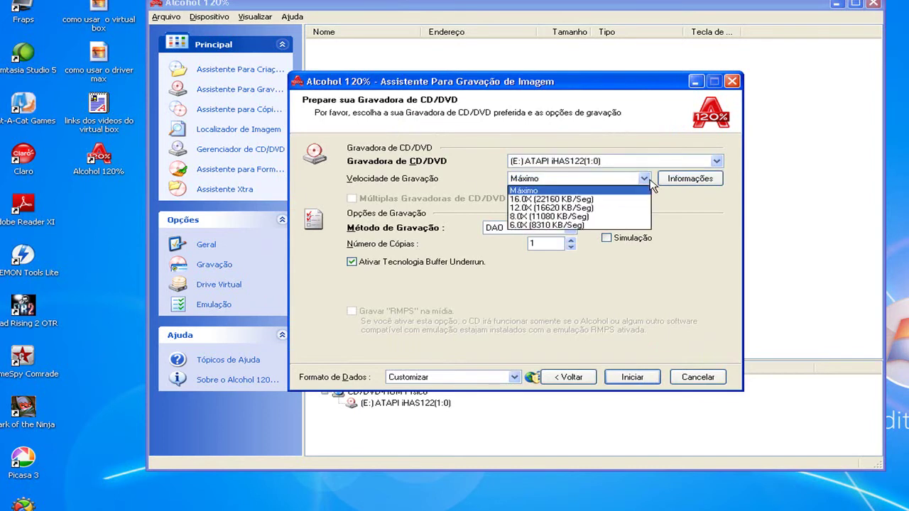
left_click(560, 226)
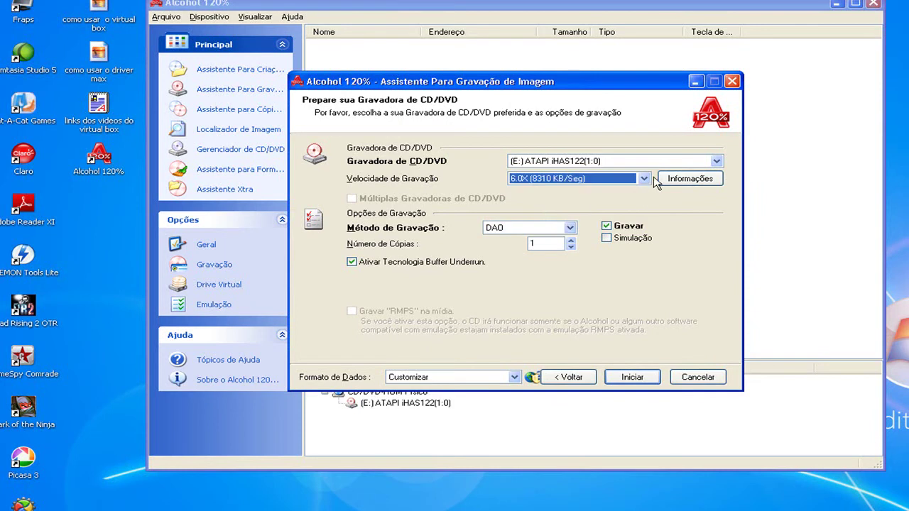
left_click(643, 178)
left_click(547, 227)
left_click(643, 178)
left_click(567, 226)
left_click(639, 182)
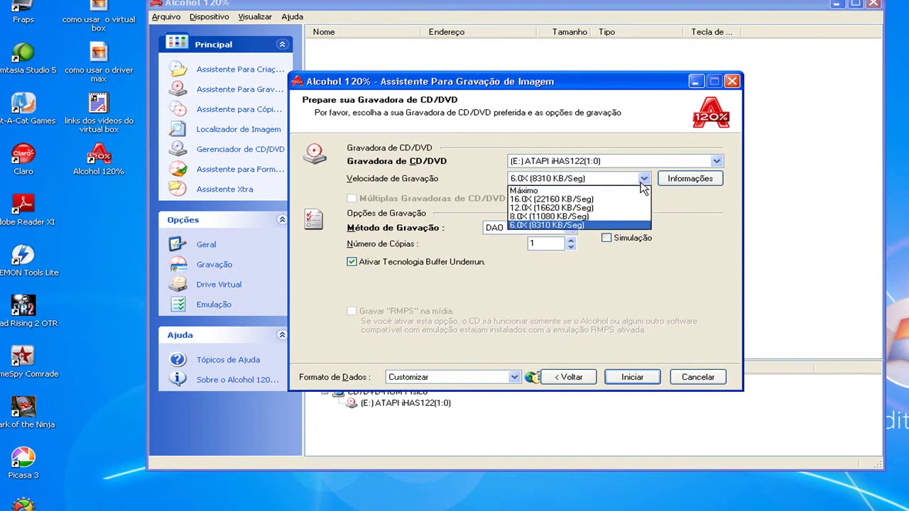
left_click(578, 224)
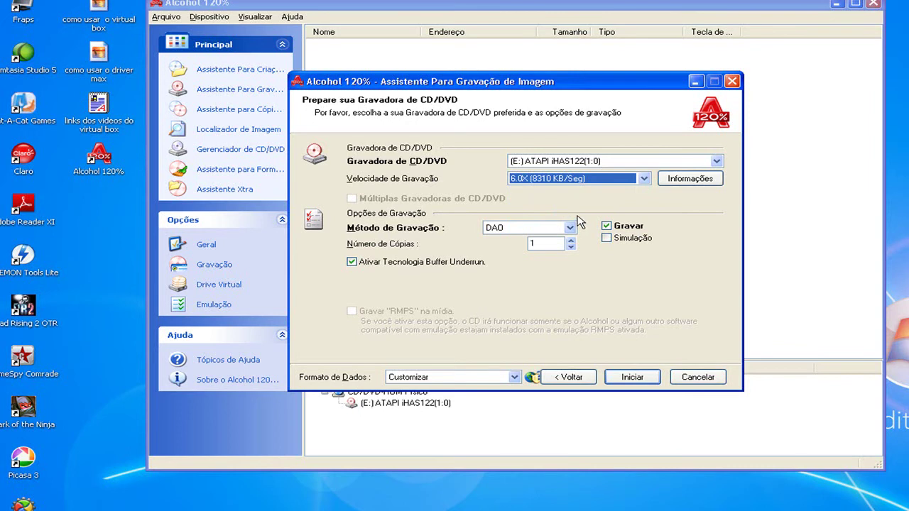
Check the available recording methods and choose DAO
left_click(570, 227)
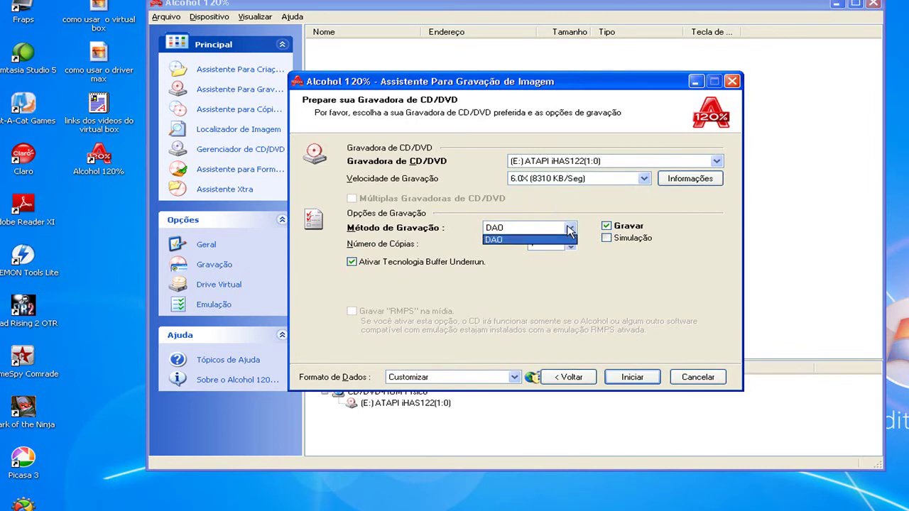
left_click(525, 240)
left_click(571, 231)
left_click(553, 241)
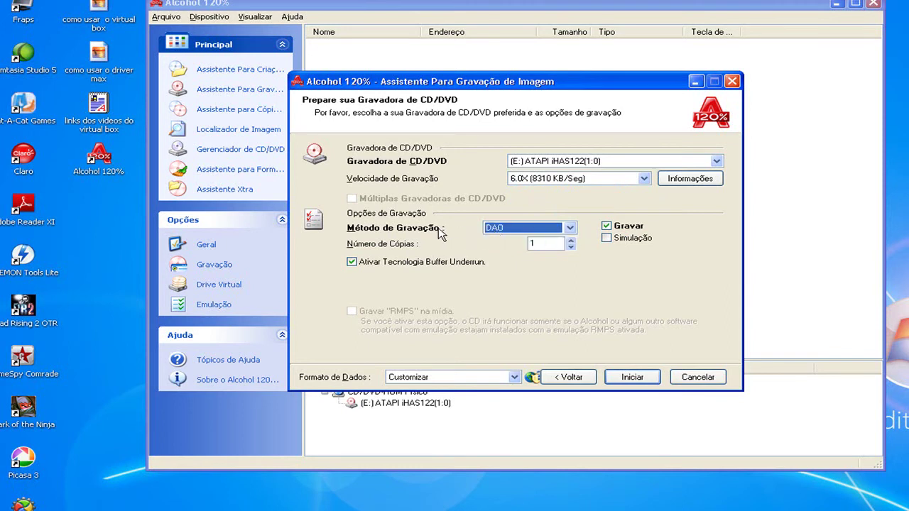
left_click(571, 228)
left_click(534, 242)
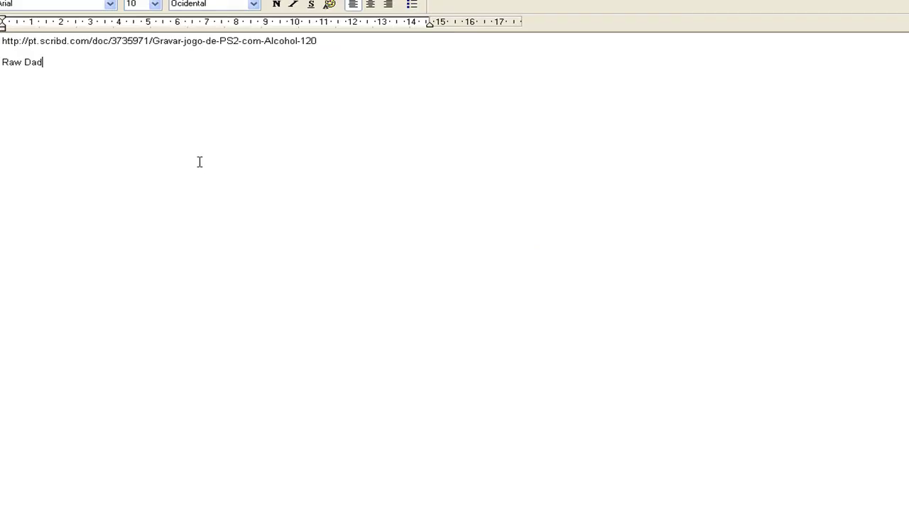
Switch to the WordPad notes and highlight the Scribd link about burning PS2 games with Alcohol 120
key("ctrl+shift+Left")
key("Right")
left_click_drag(323, 43, 1, 41)
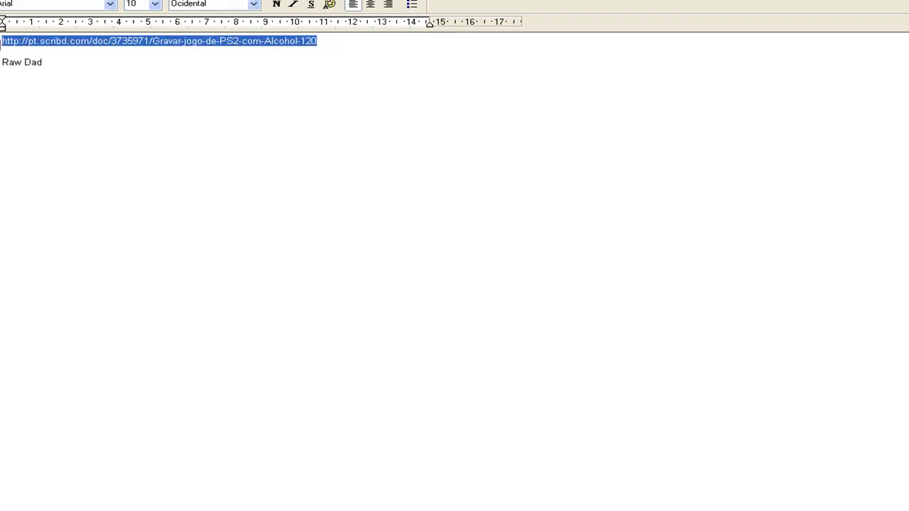
triple_click(319, 44)
left_click(87, 75)
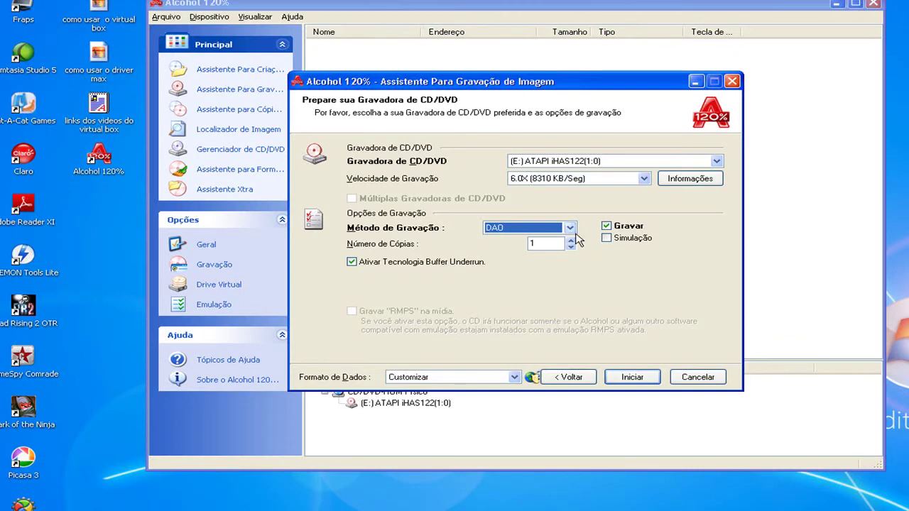
Return to the burning wizard, keep DAO as the recording method and set the data format to Play Station 2
left_click(570, 227)
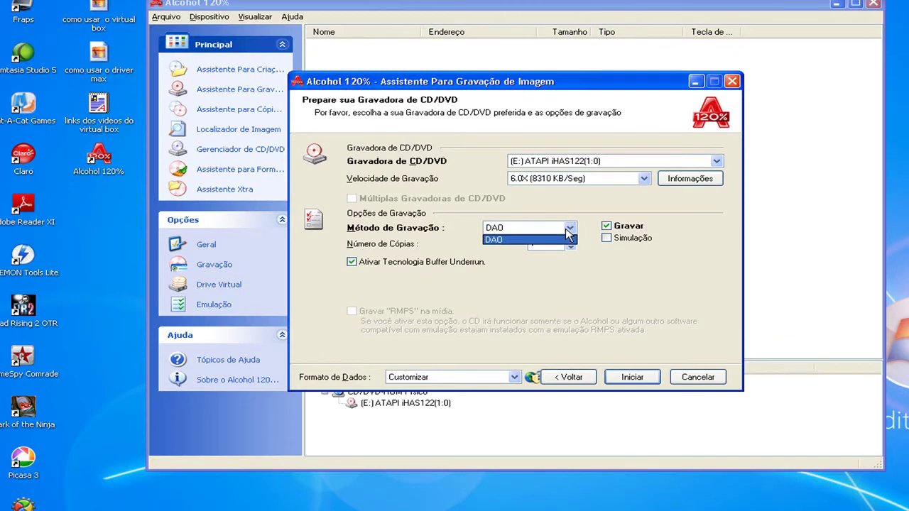
left_click(531, 241)
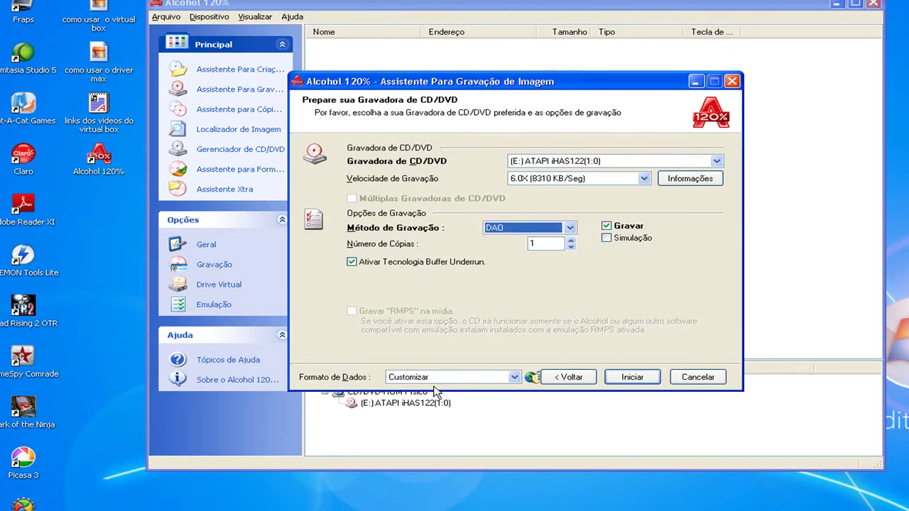
left_click(515, 377)
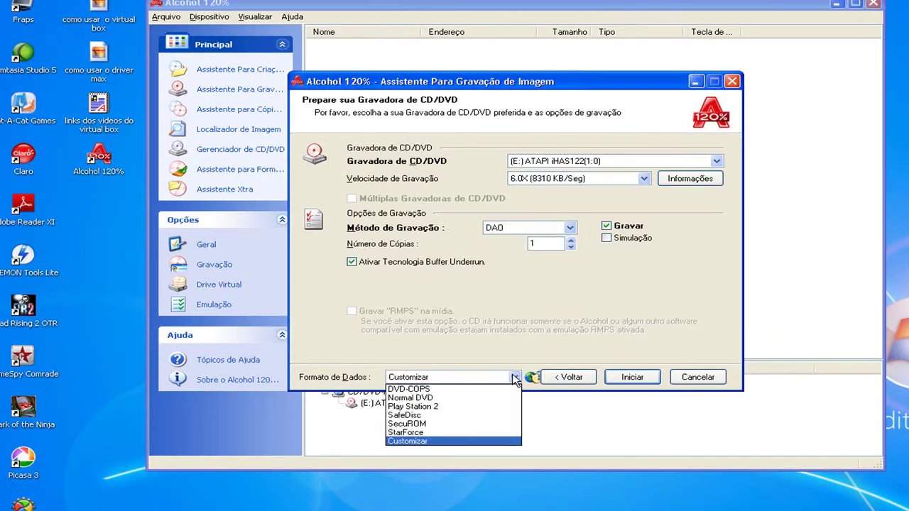
left_click(480, 407)
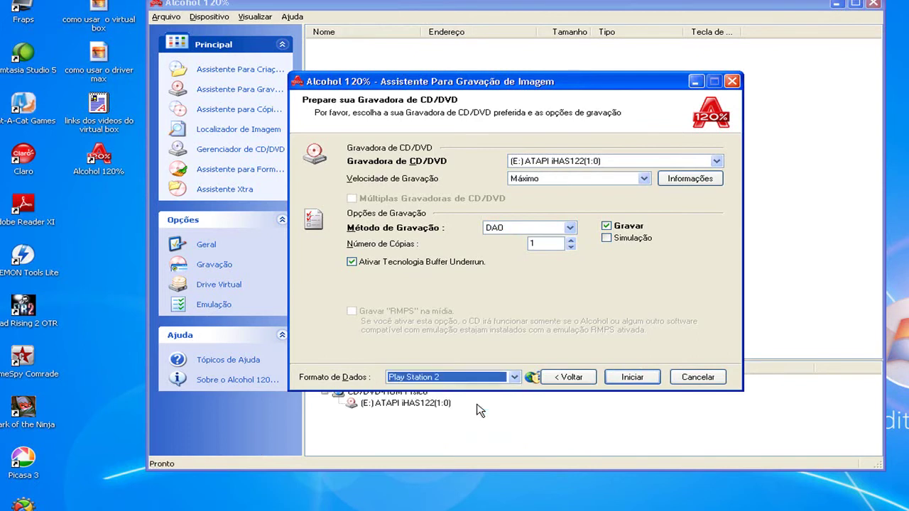
Set the recording speed to 6.0X (8310 KB/Seg) and the number of copies to 2
left_click(570, 228)
left_click(646, 182)
left_click(647, 181)
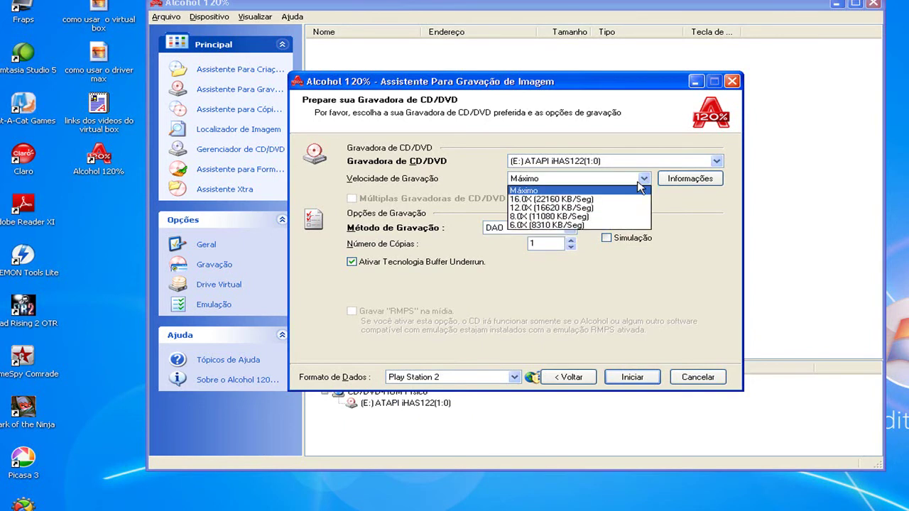
left_click(572, 228)
left_click(571, 227)
left_click(571, 240)
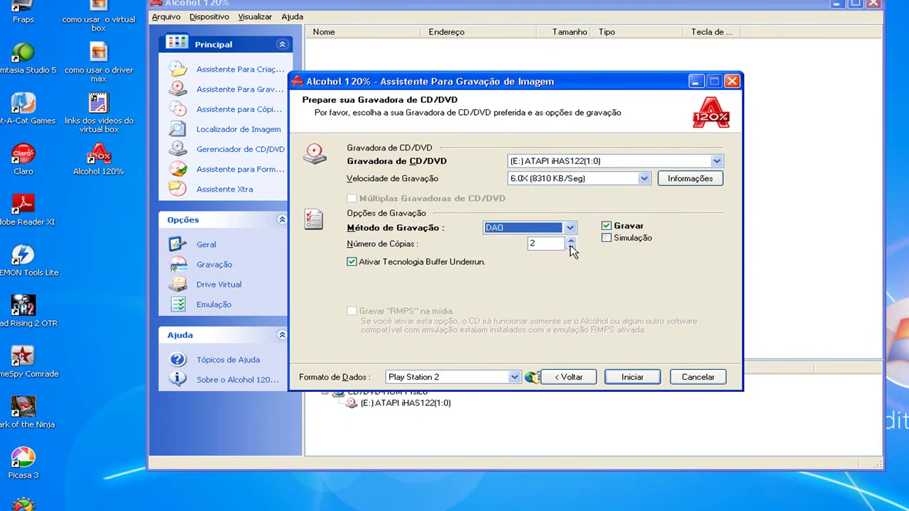
View the device information of the (E:) ATAPI iHAS122 burner and close it
left_click(681, 181)
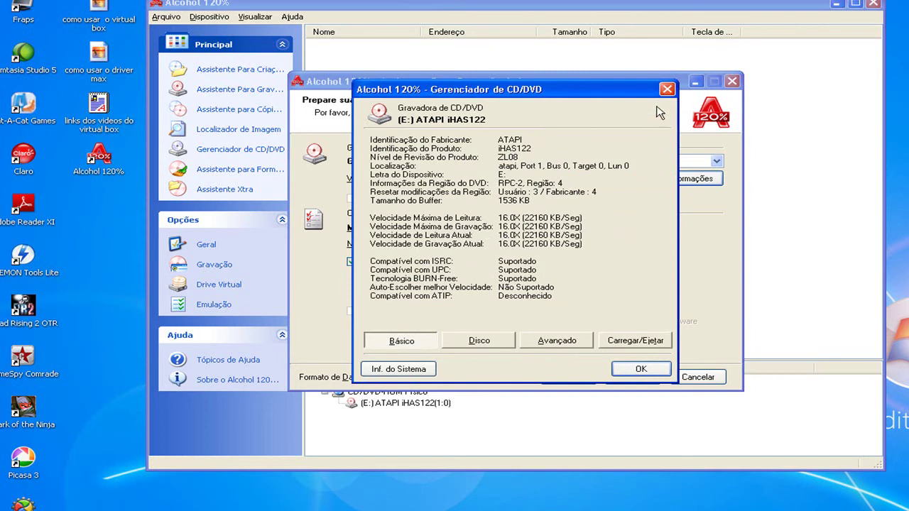
left_click(667, 89)
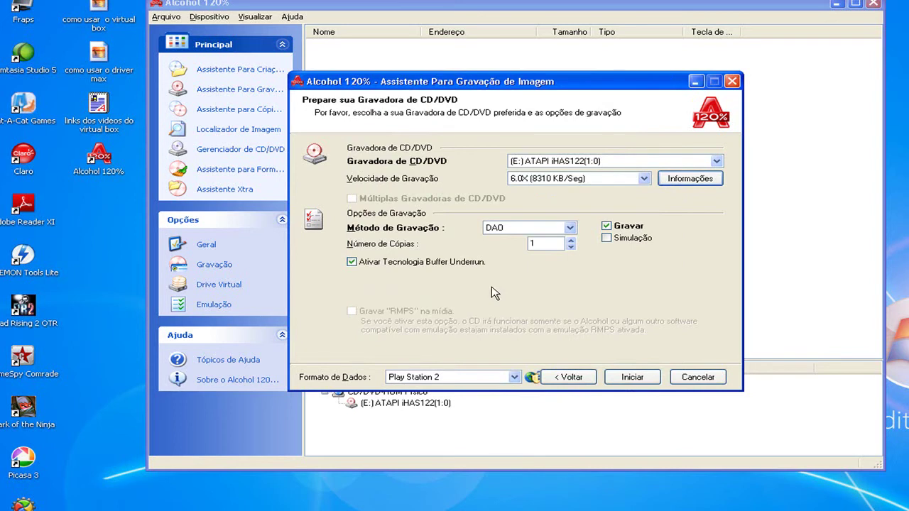
Select (E:) ATAPI iHAS122 as the burner and set its recording speed to 6.0X (8310 KB/Seg)
left_click(717, 162)
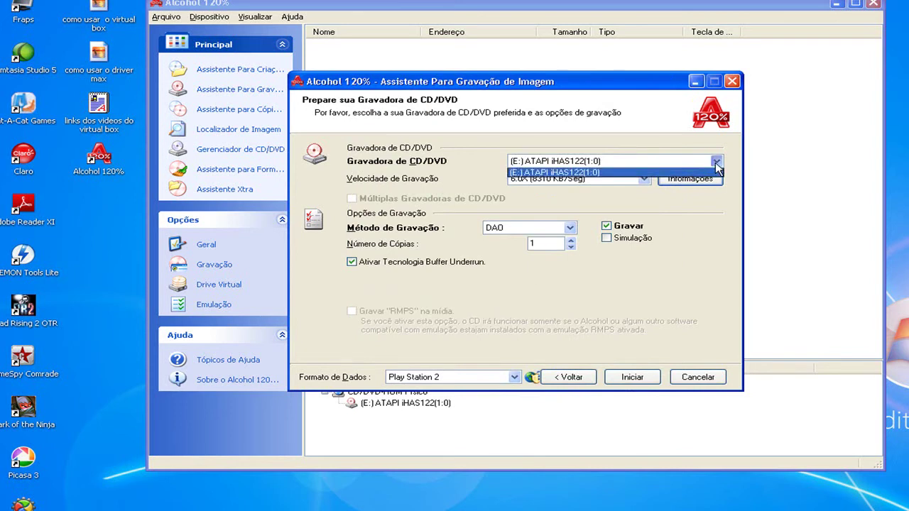
left_click(532, 174)
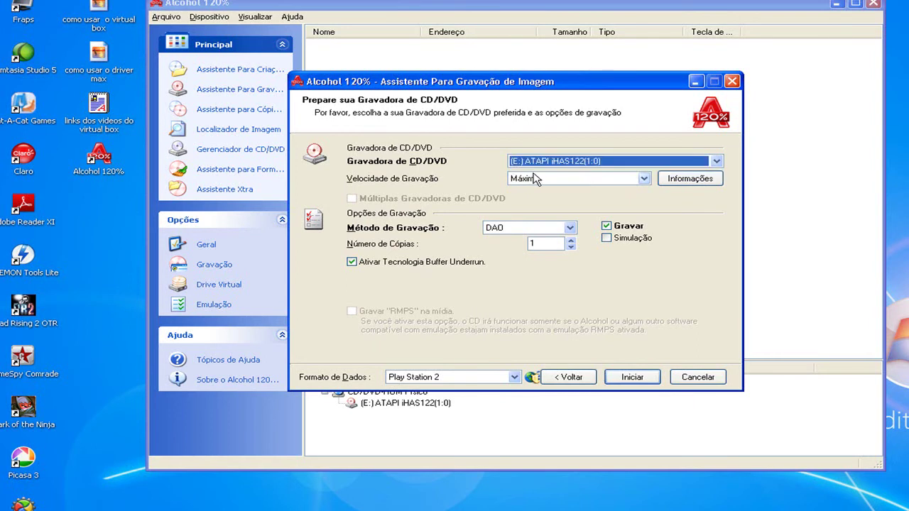
left_click(644, 179)
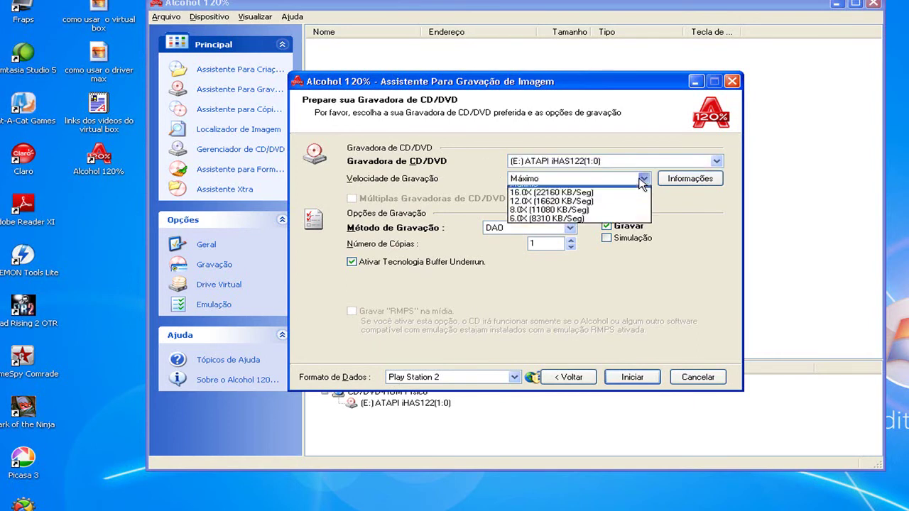
left_click(555, 225)
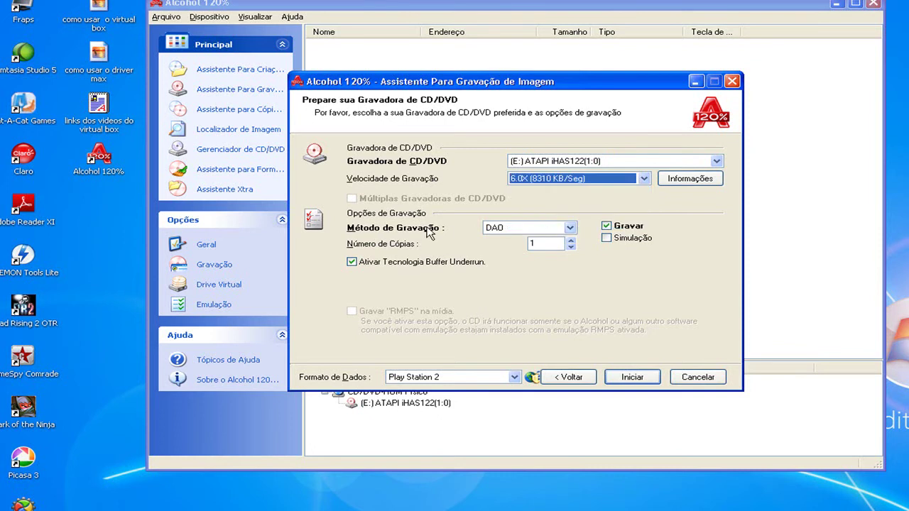
Keep DAO as the recording method, reselect Play Station 2 as the data format and start burning the image
left_click(570, 228)
left_click(547, 240)
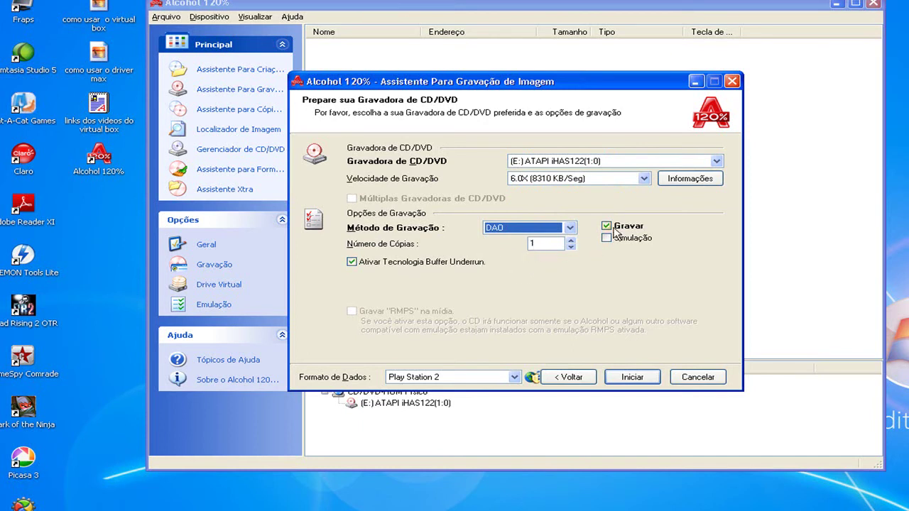
left_click(515, 378)
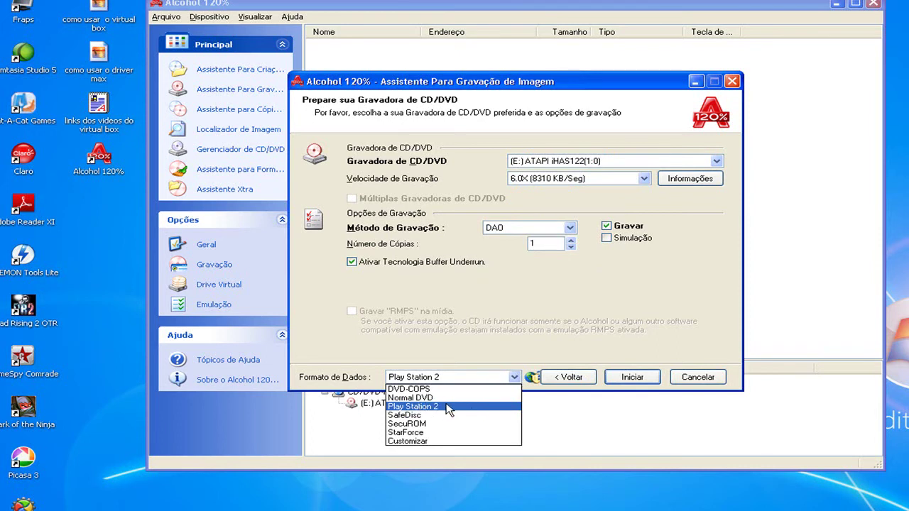
left_click(447, 407)
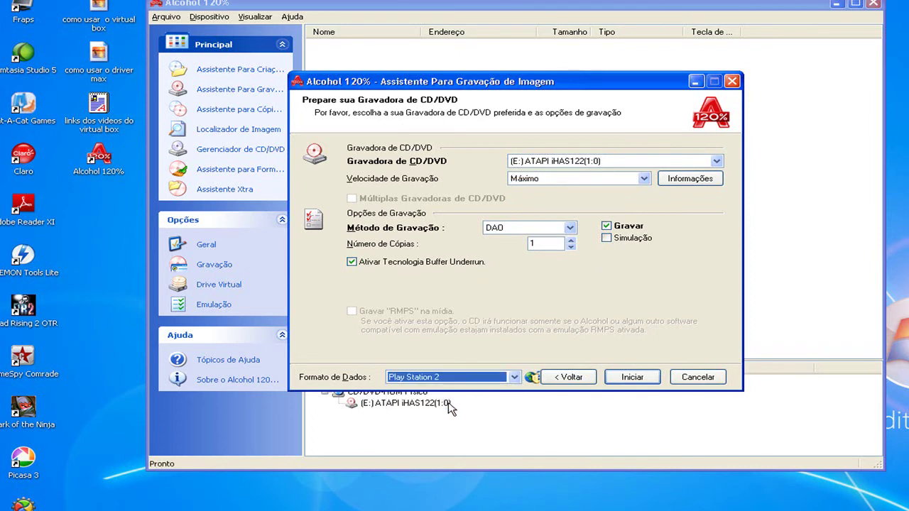
left_click(634, 380)
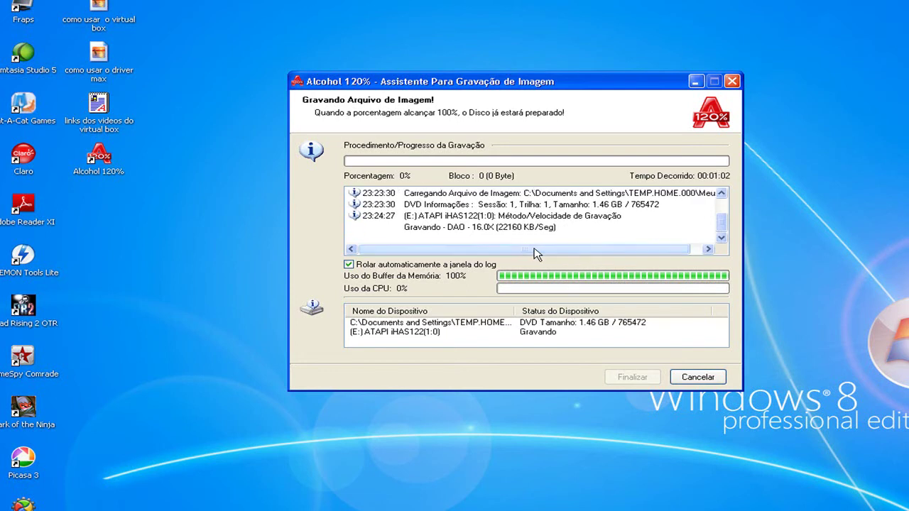
Review the log entries of the running burn and reposition the burning wizard window on the desktop
left_click_drag(721, 226, 723, 211)
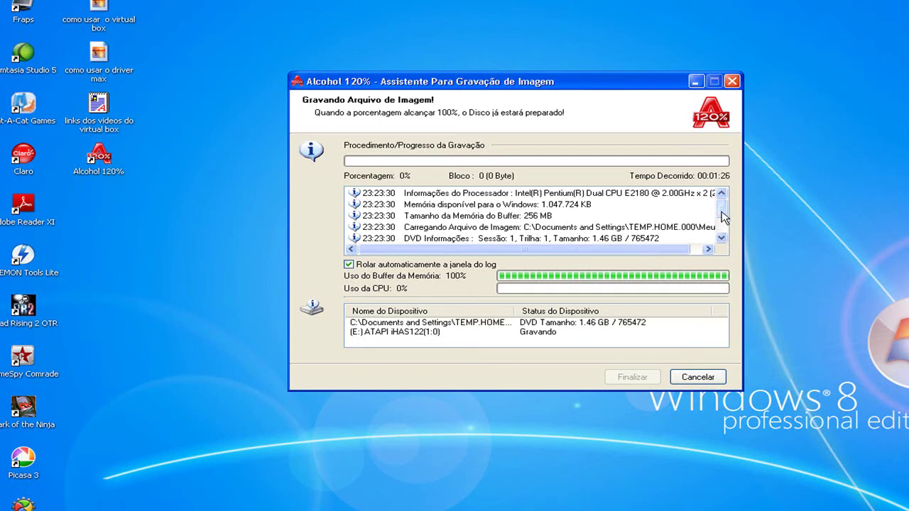
scroll(723, 226, "down", 1)
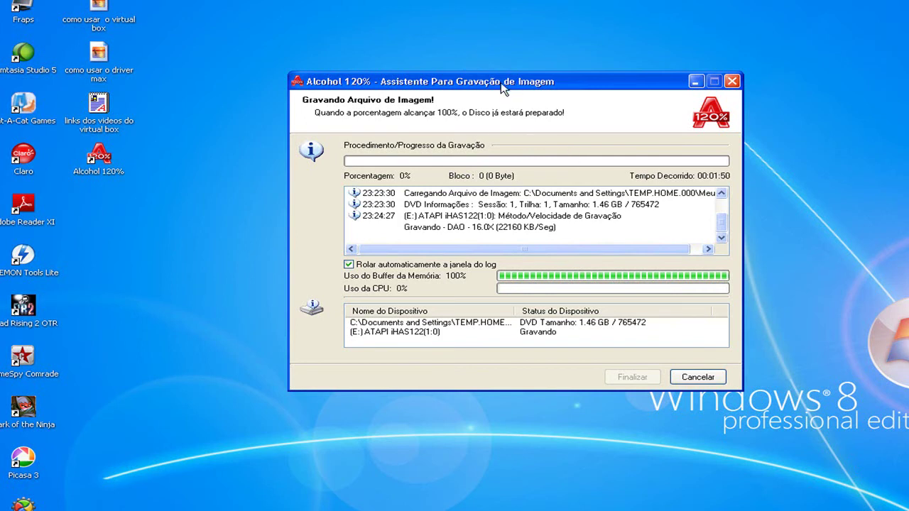
left_click_drag(509, 84, 508, 71)
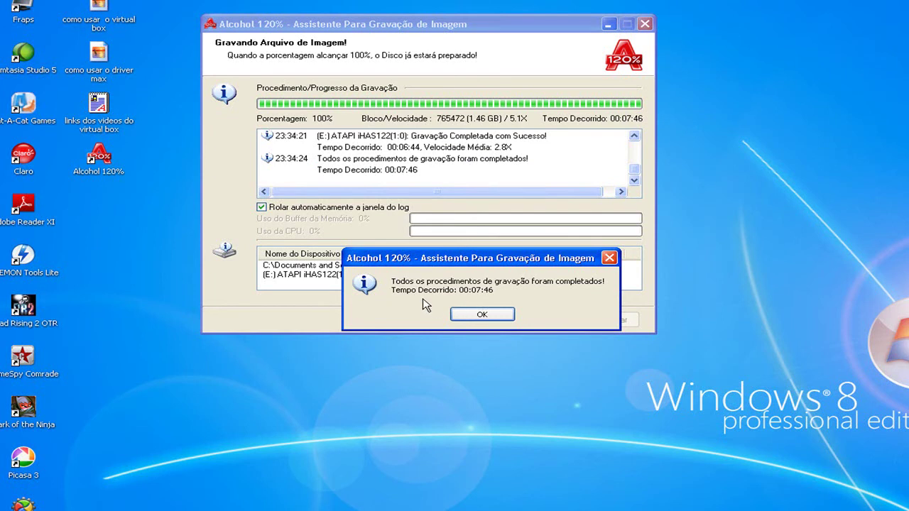
Acknowledge the completed burn, finish the burning wizard and close Alcohol 120%
left_click(490, 317)
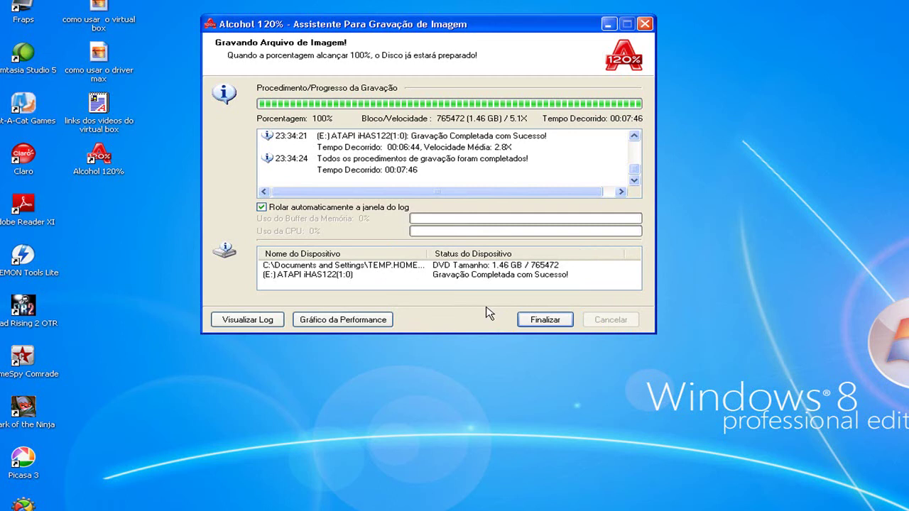
left_click(546, 318)
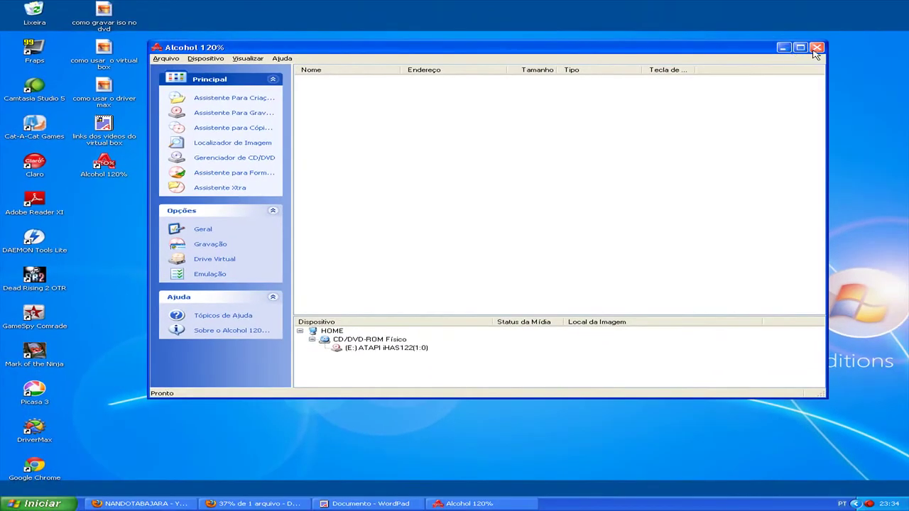
left_click(845, 26)
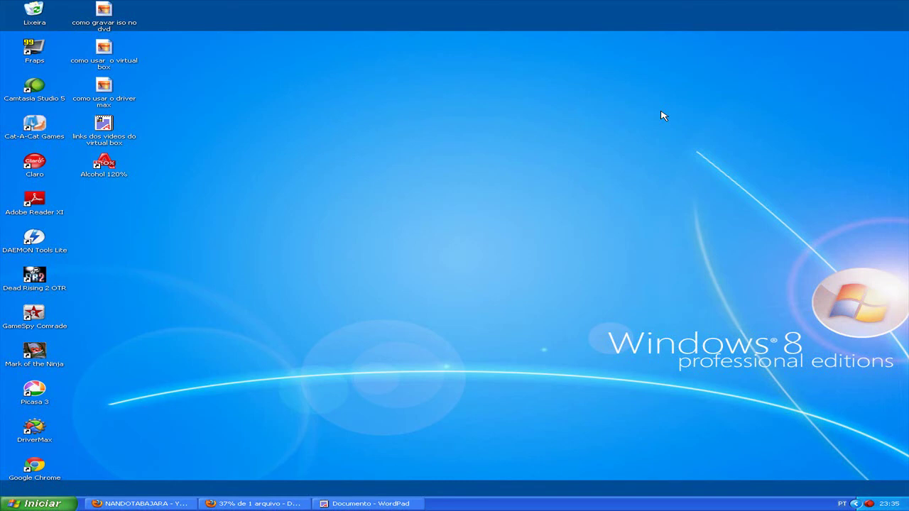
Check the burned GODHAND (E:) disc in My Computer and close the window
left_click_drag(540, 247, 558, 257)
left_click(21, 505)
left_click(181, 353)
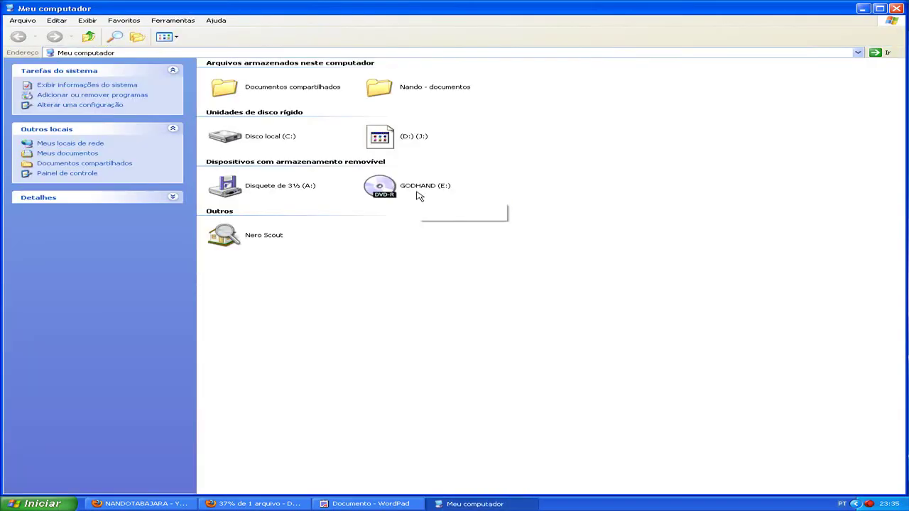
left_click(422, 193)
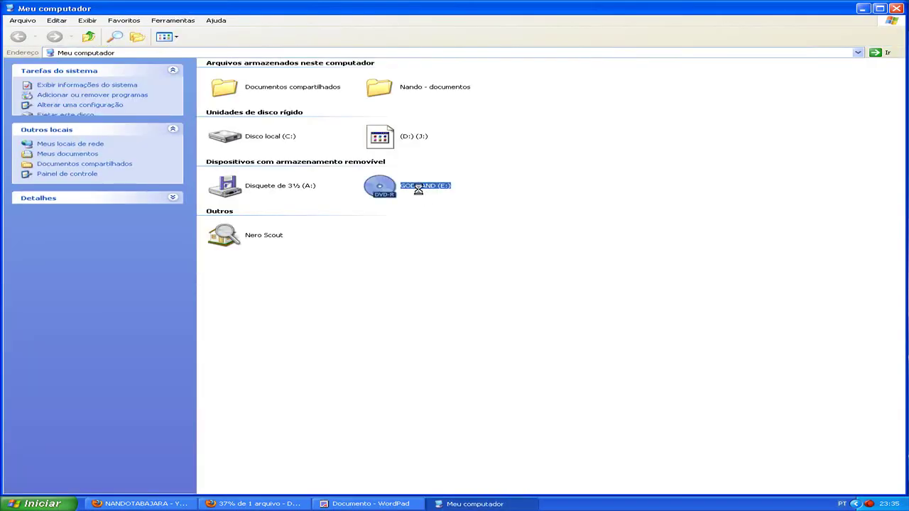
right_click(421, 193)
left_click(493, 171)
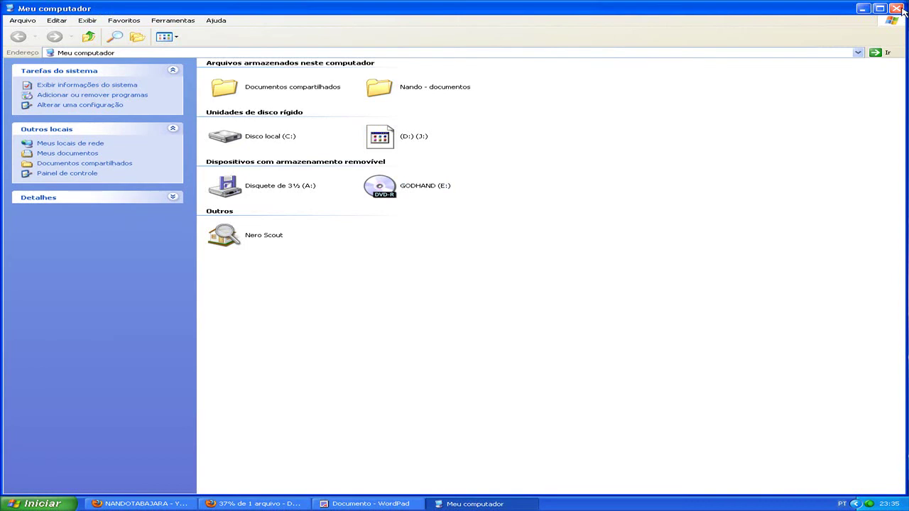
left_click(897, 9)
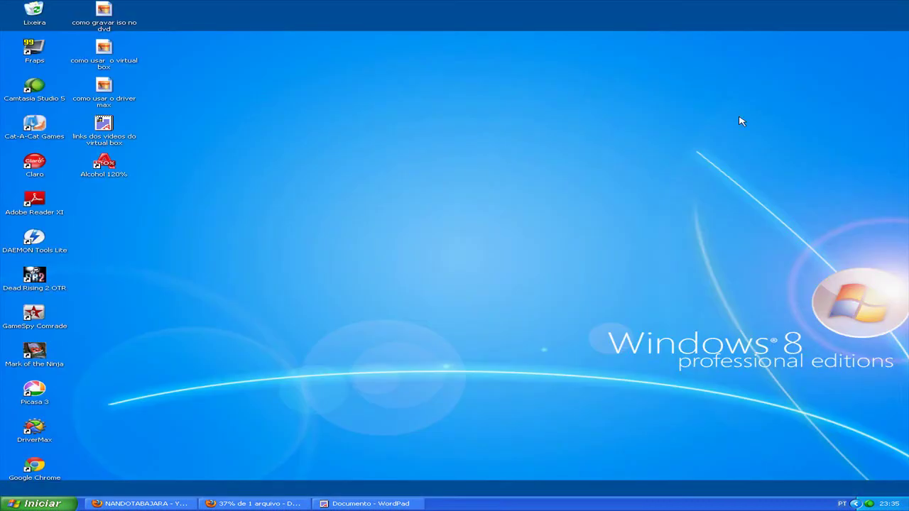
right_click(871, 505)
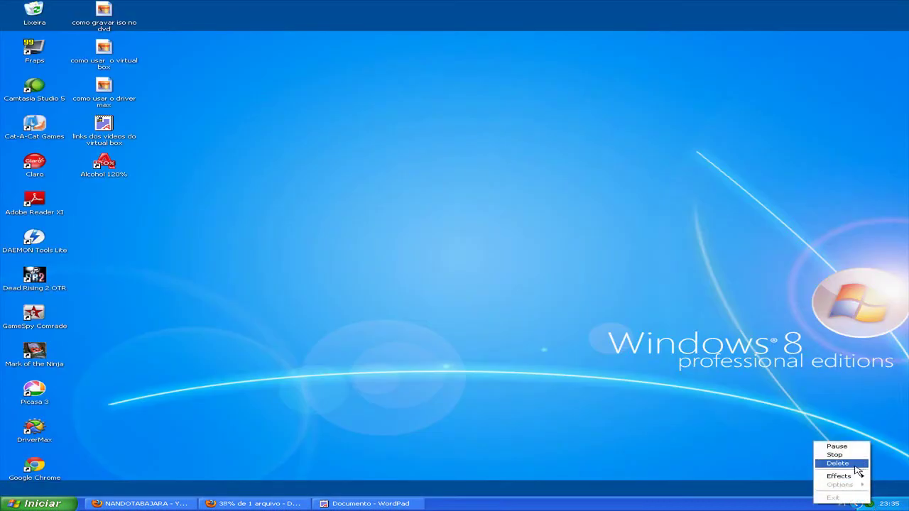